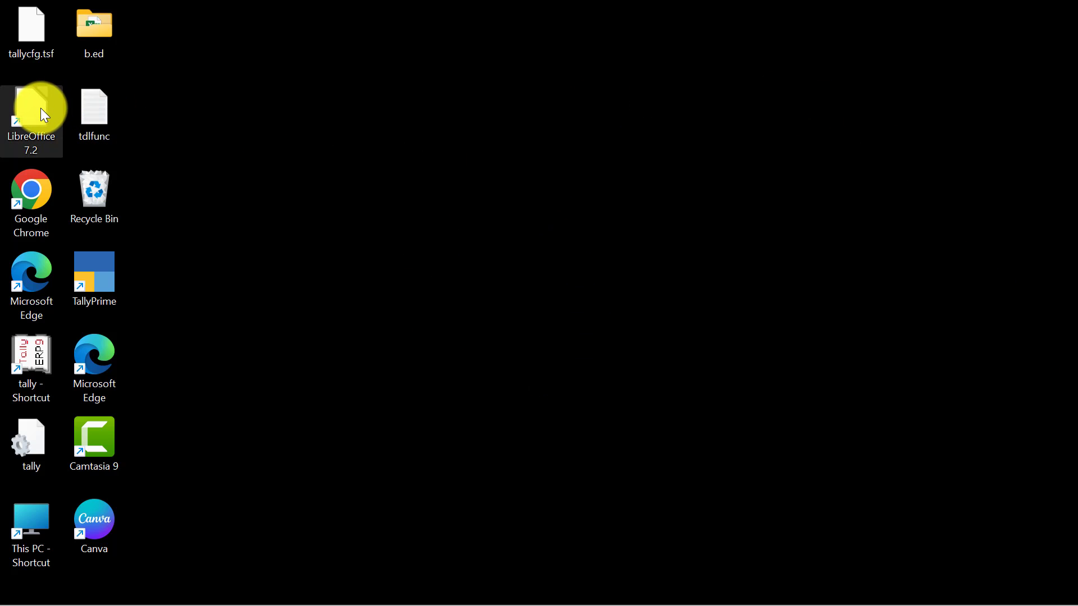
- Launch LibreOffice 7.2 and create a new Calc spreadsheet
double_click(41, 108)
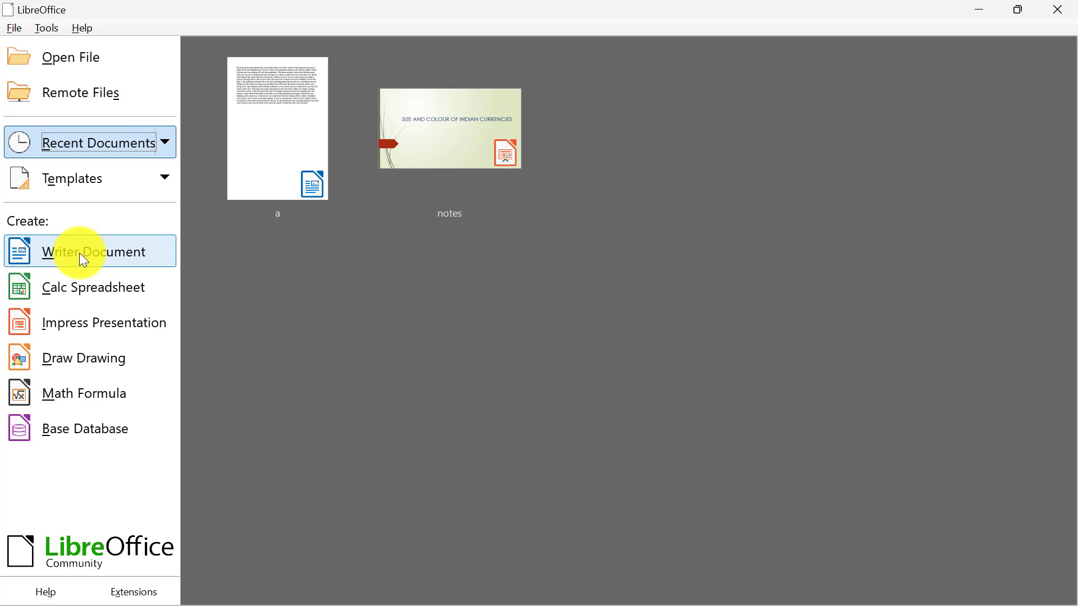
click(131, 286)
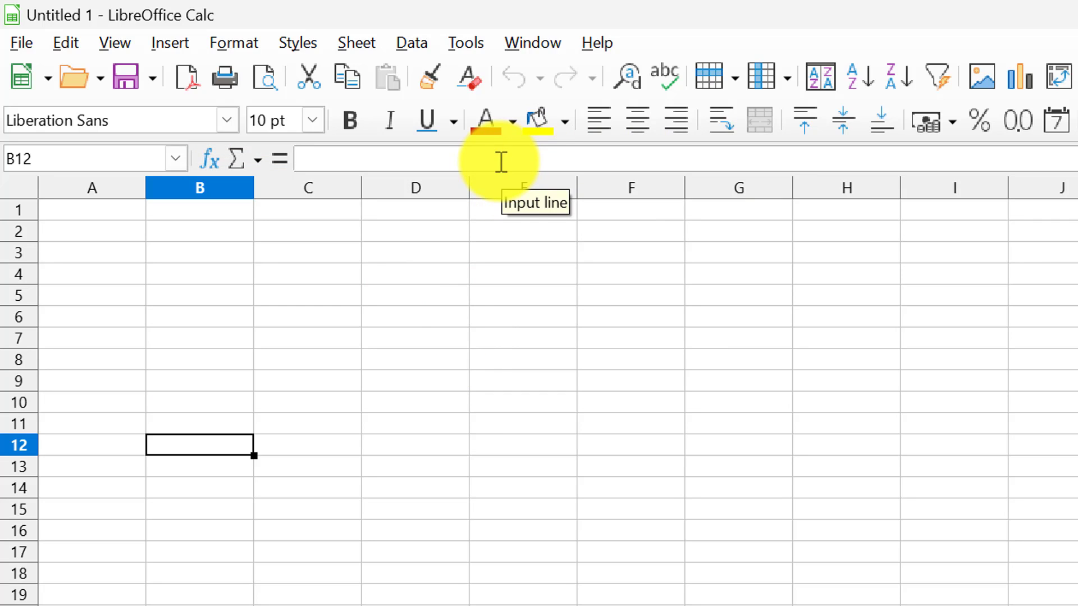
- Enter the value 2 in cell C2 and again in cell C3
click(297, 239)
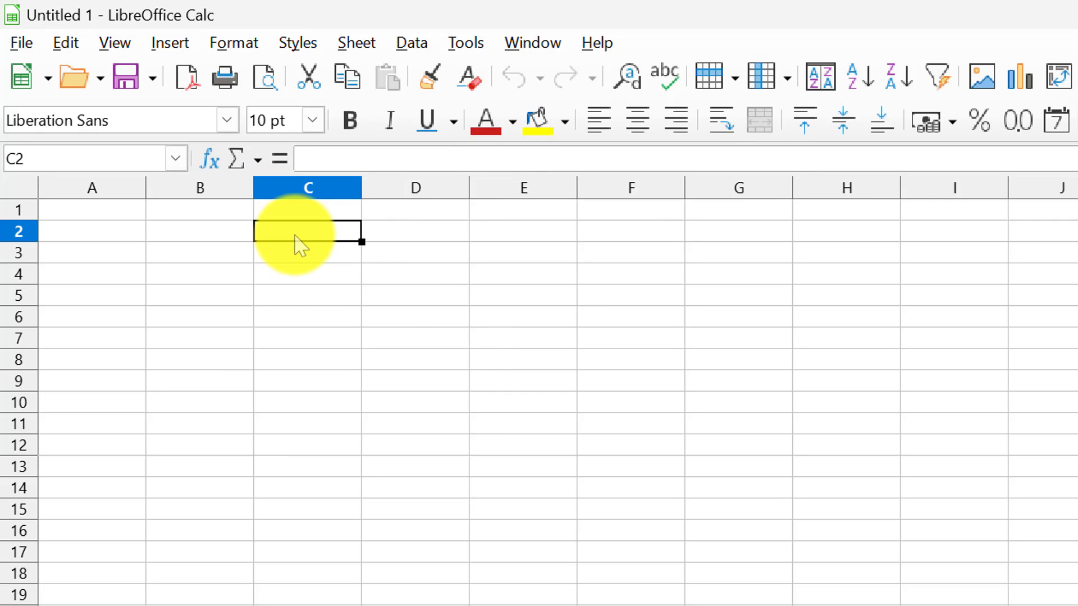
text(2)
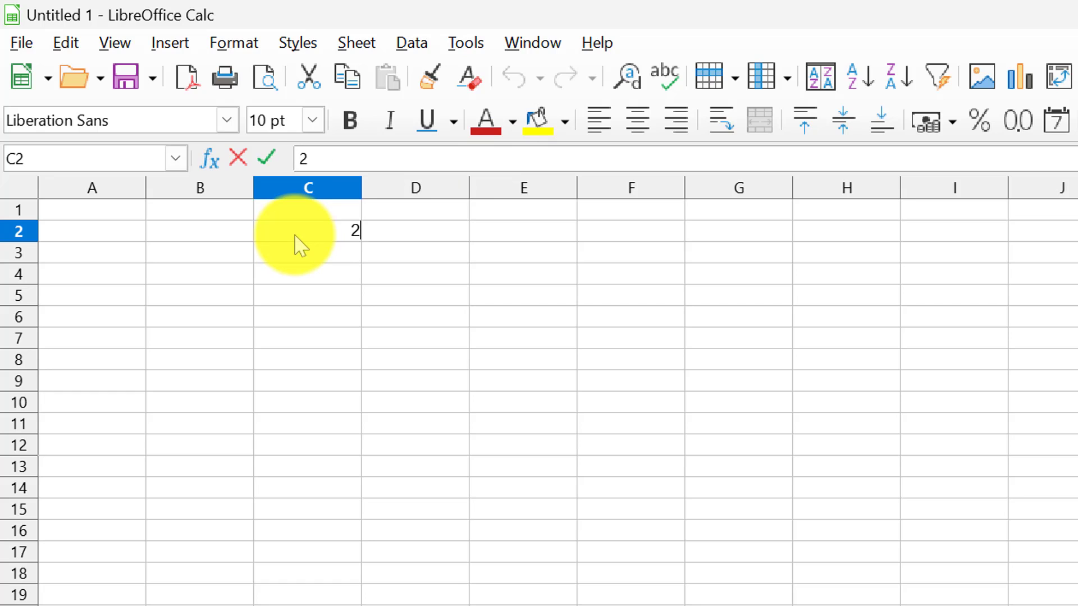
key(Return)
text(2)
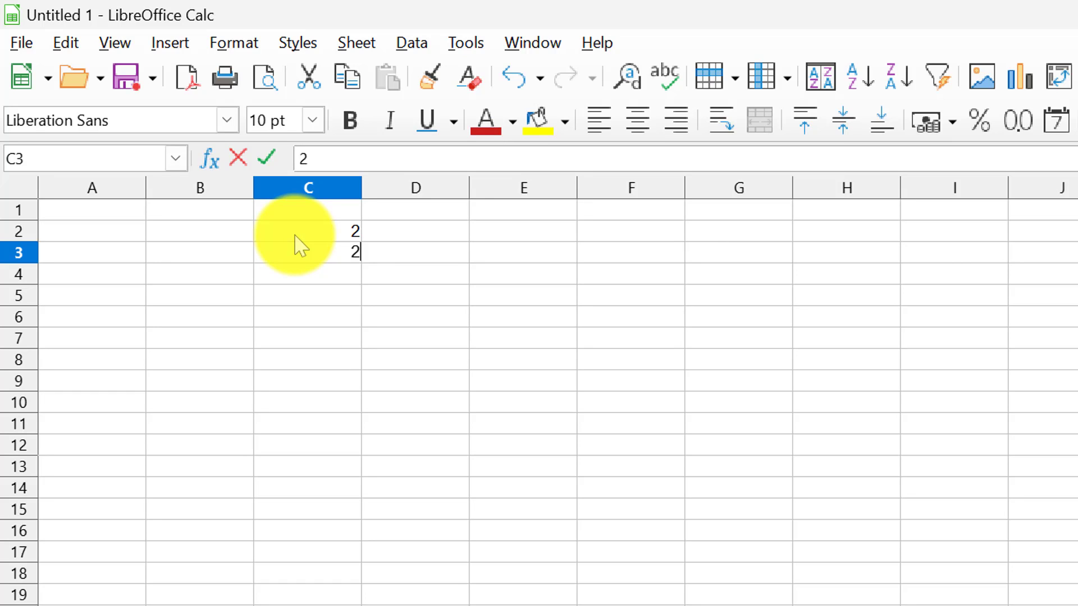
key(Return)
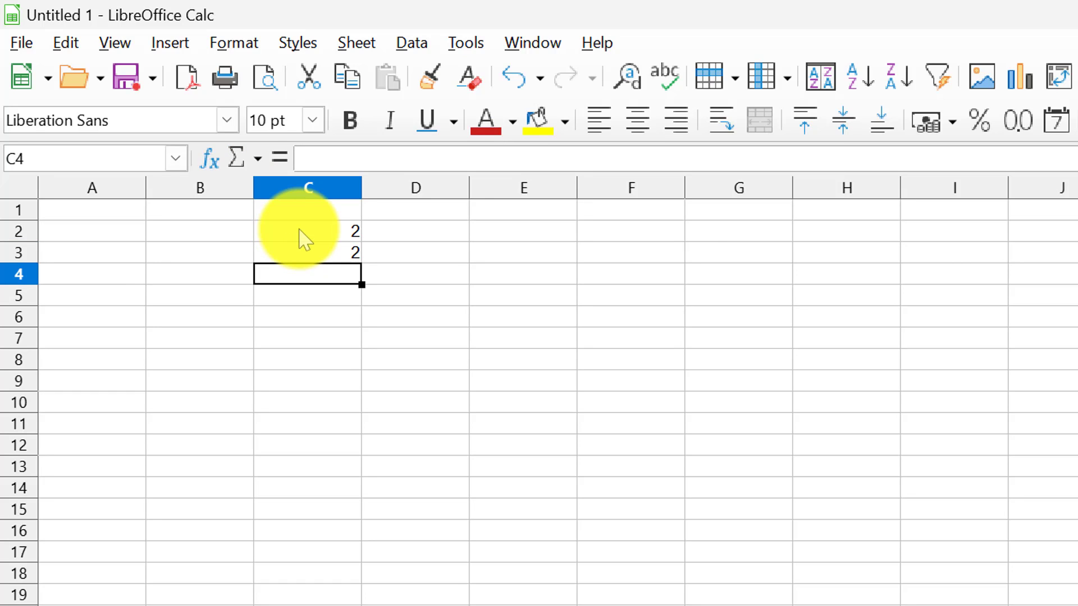
- Add the formula =SUM(C2,C3) in cell C4 to total the two numbers above it
text(=)
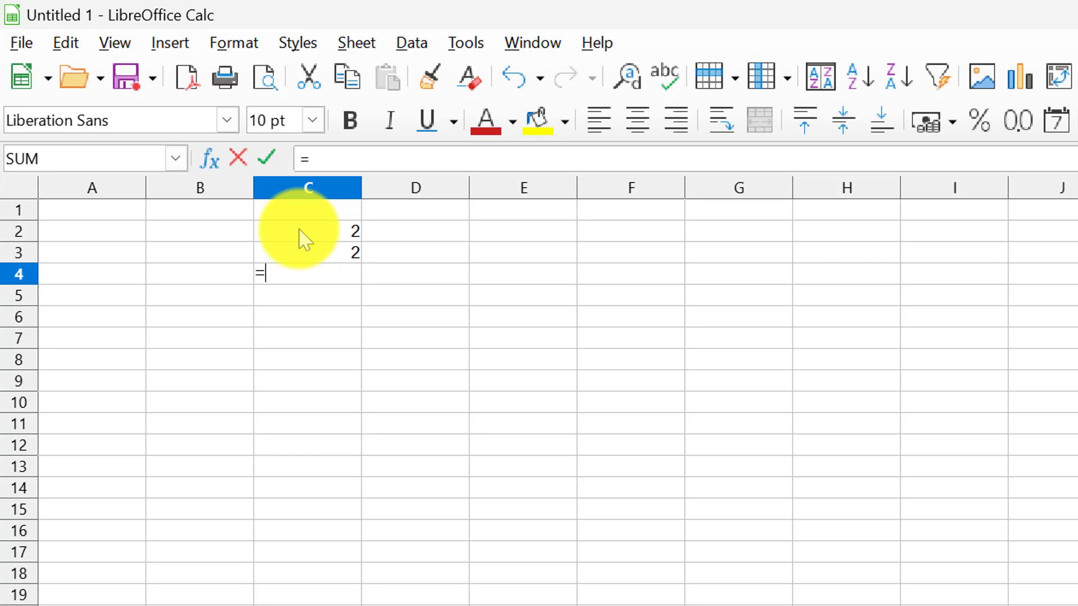
text(sum)
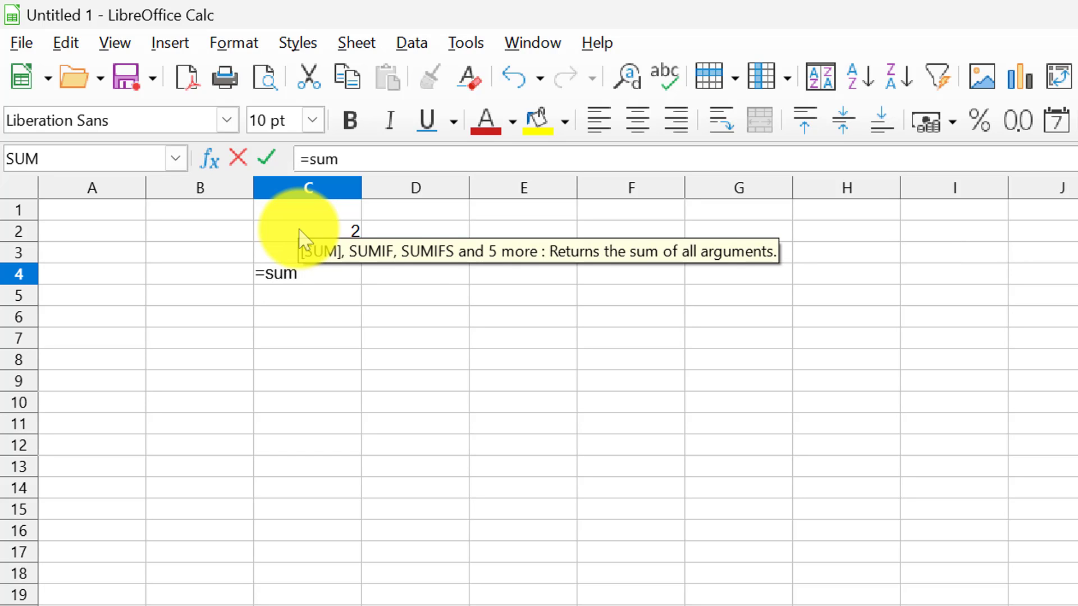
text(()
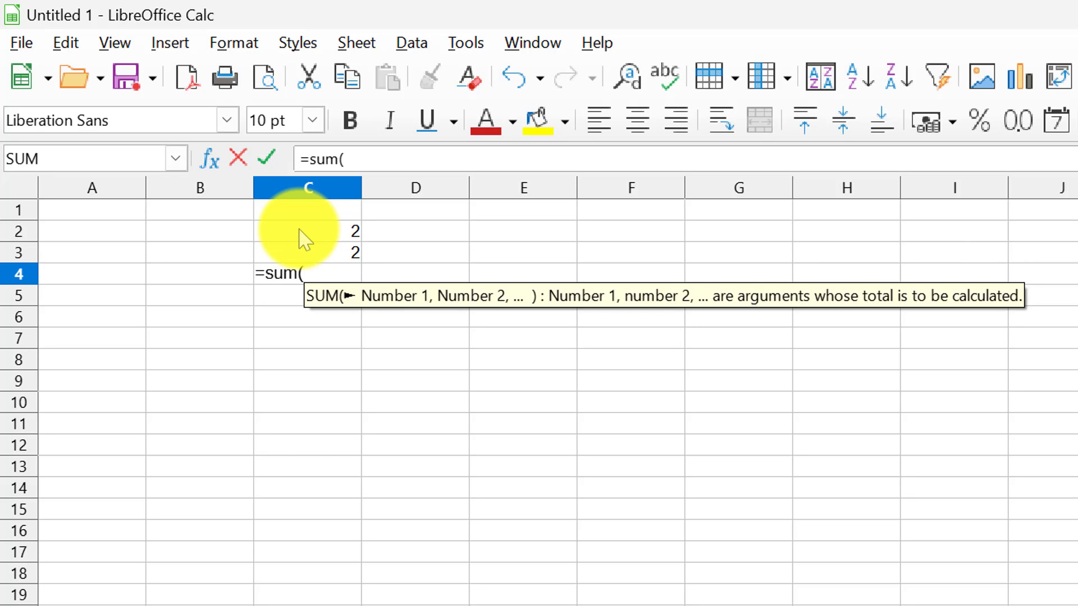
click(301, 231)
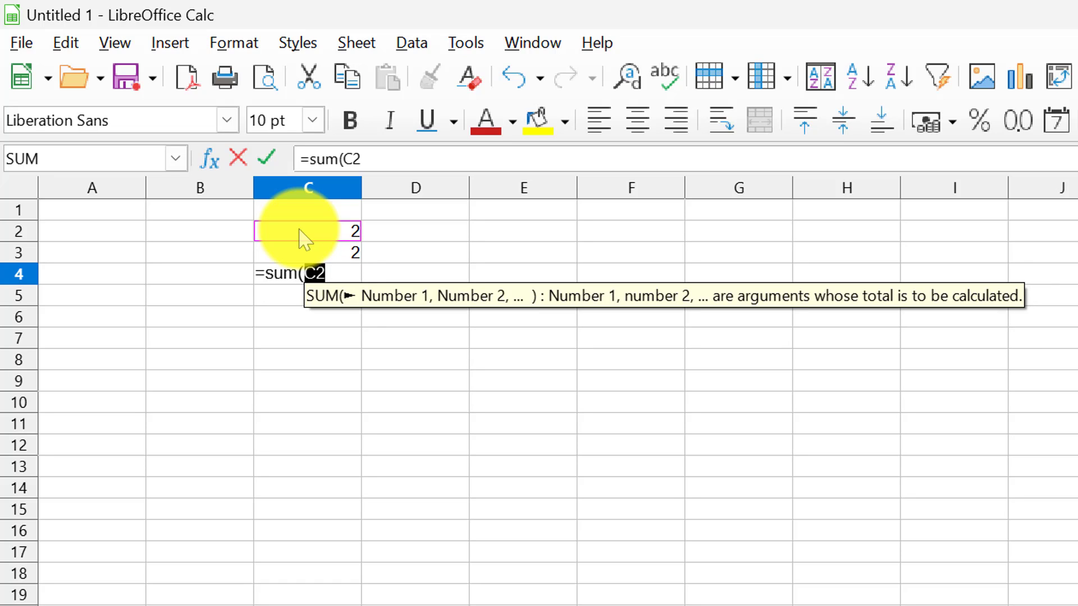
text(,)
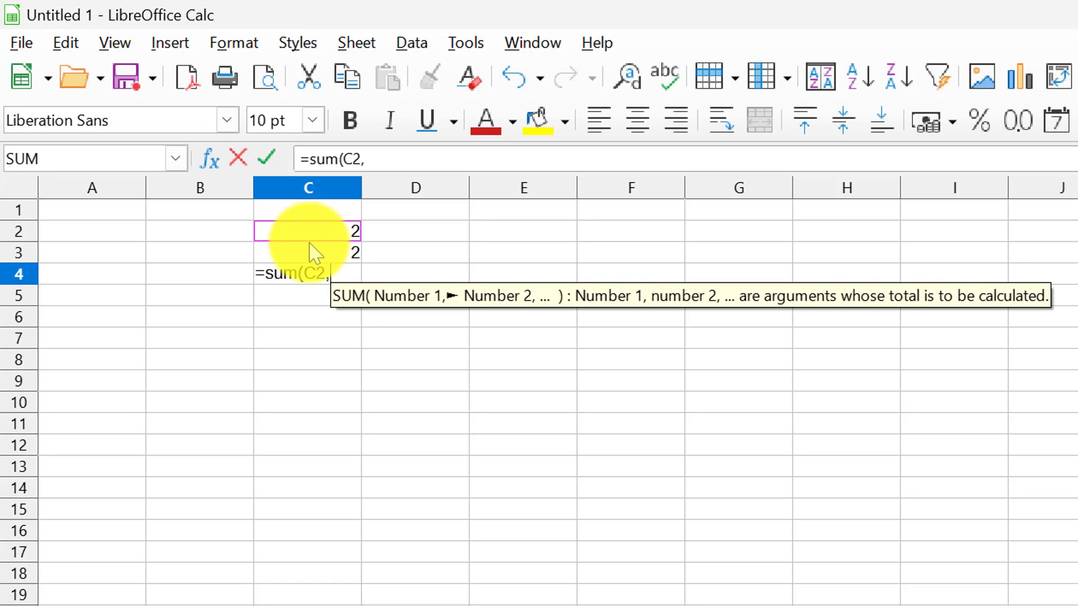
click(310, 254)
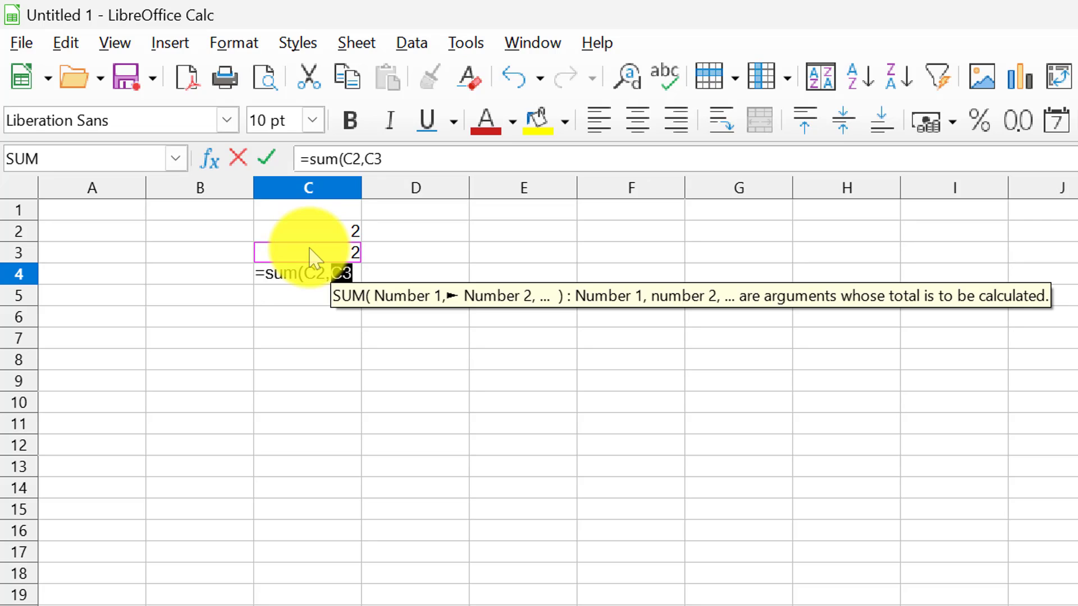
text())
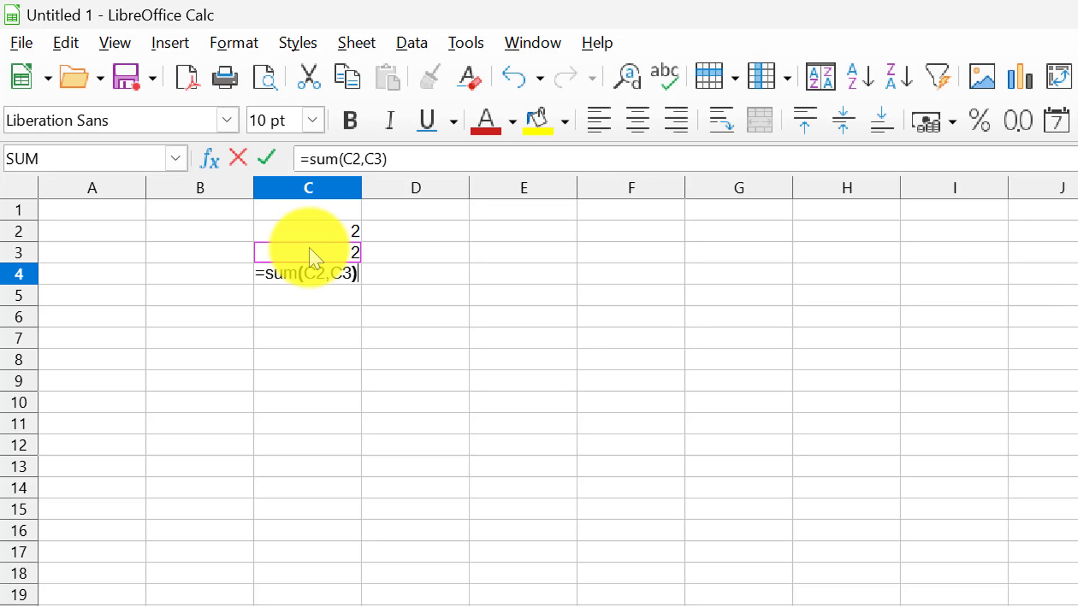
key(Return)
- Examine the underlying contents of cells C2, C3 and C4, and check the cell address shown for C4
click(313, 258)
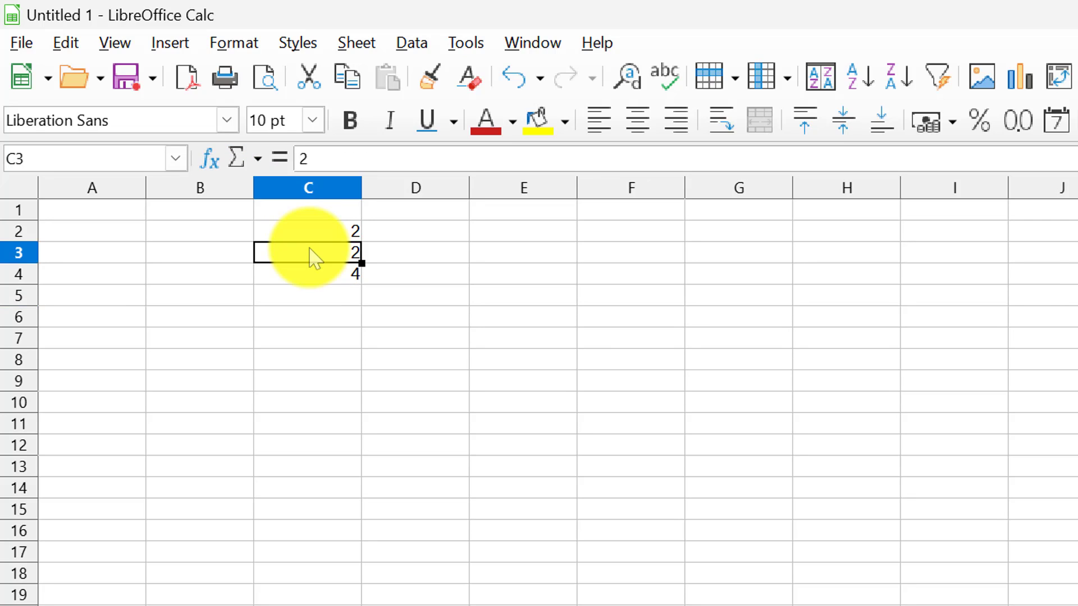
mouse_move(312, 258)
mouse_down()
mouse_move(320, 291)
mouse_move(312, 216)
mouse_move(317, 272)
mouse_up()
click(317, 279)
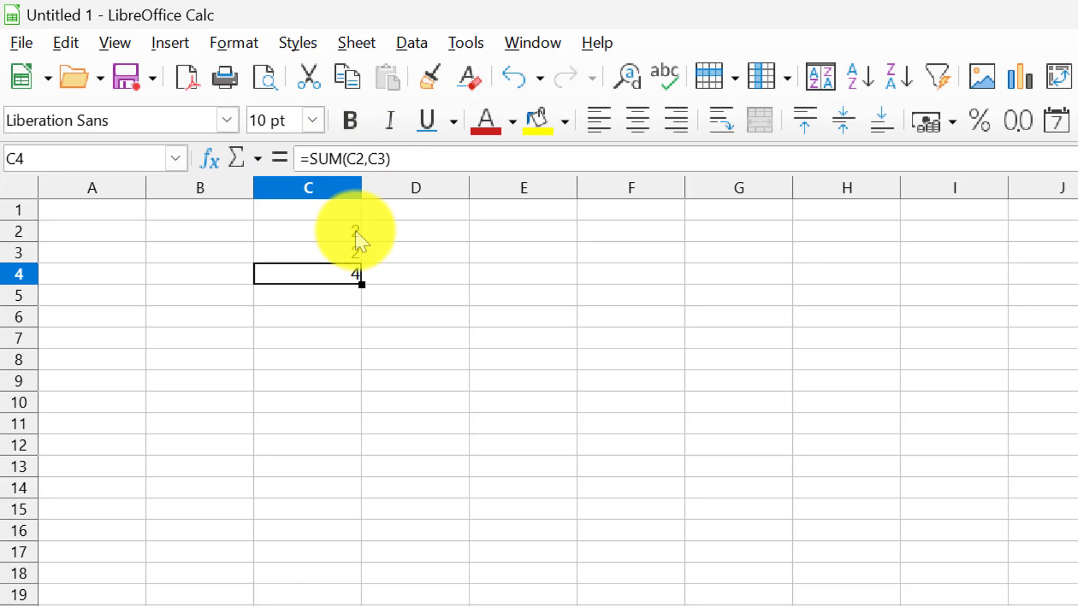
click(355, 236)
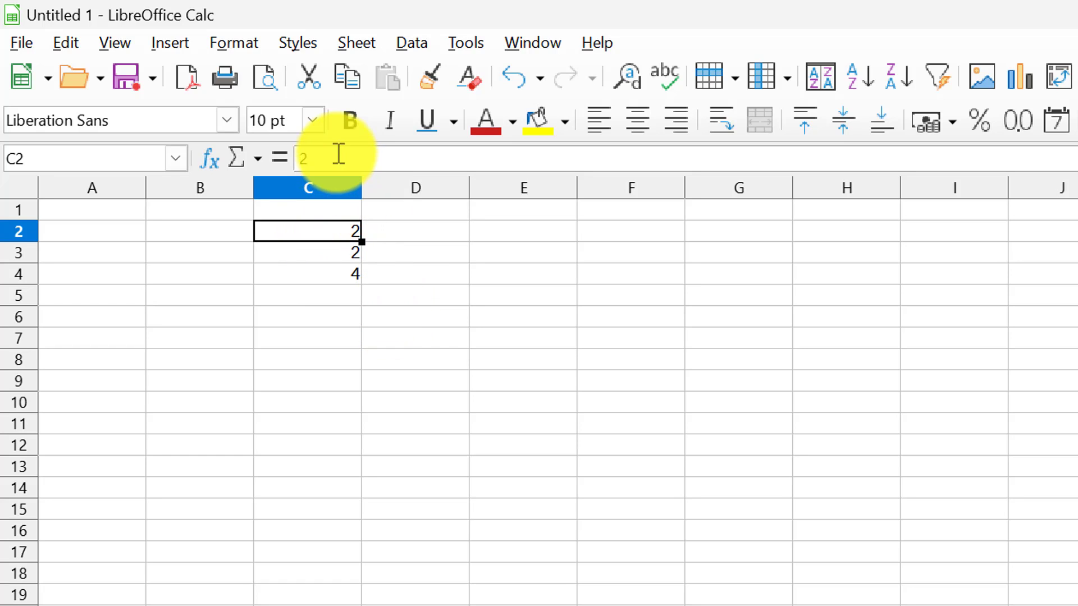
click(343, 253)
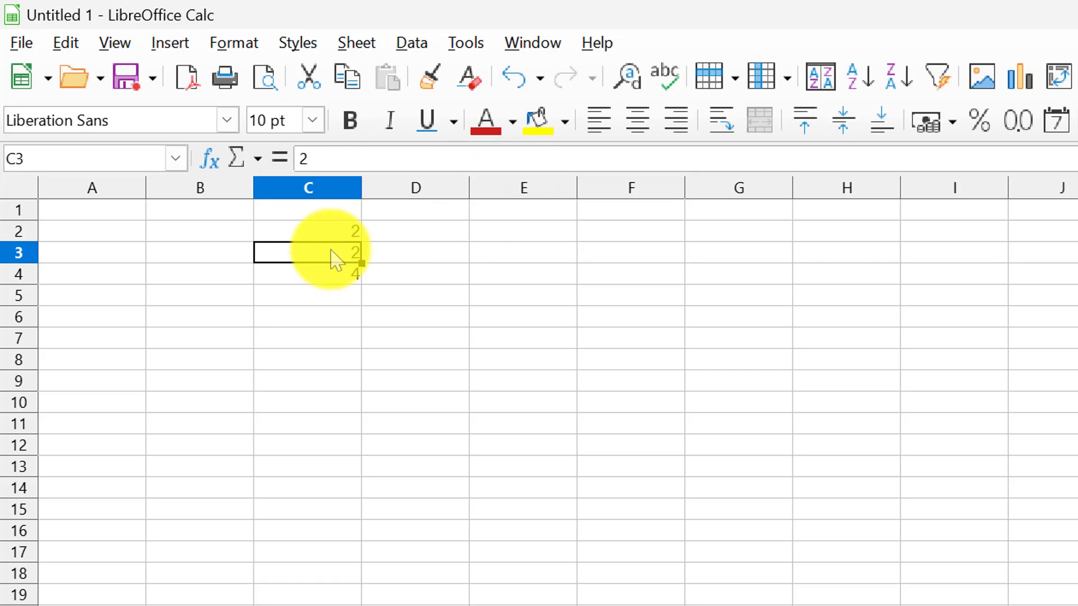
click(345, 274)
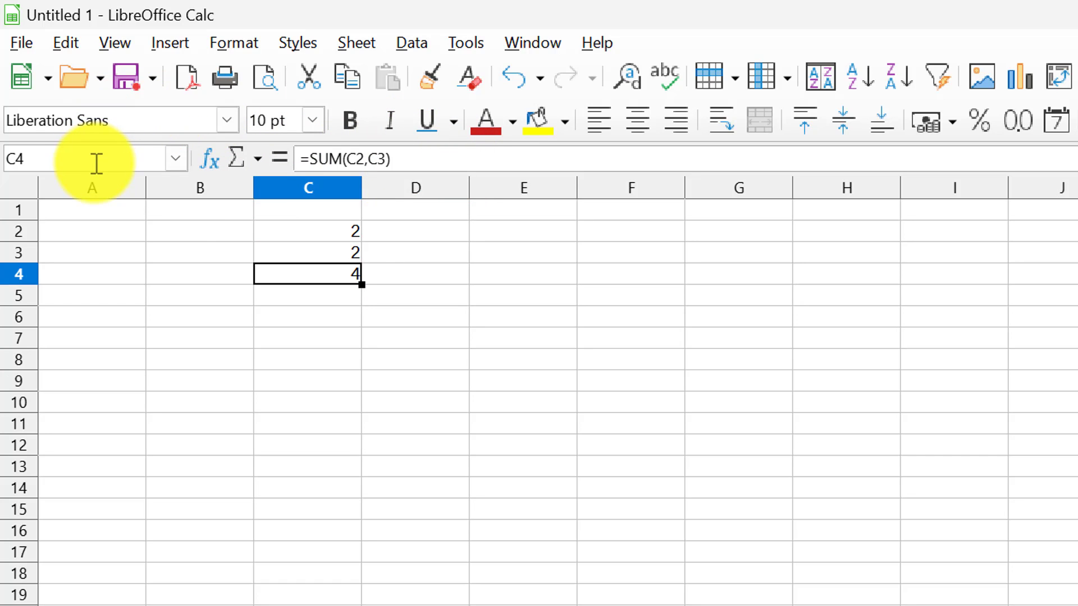
click(96, 163)
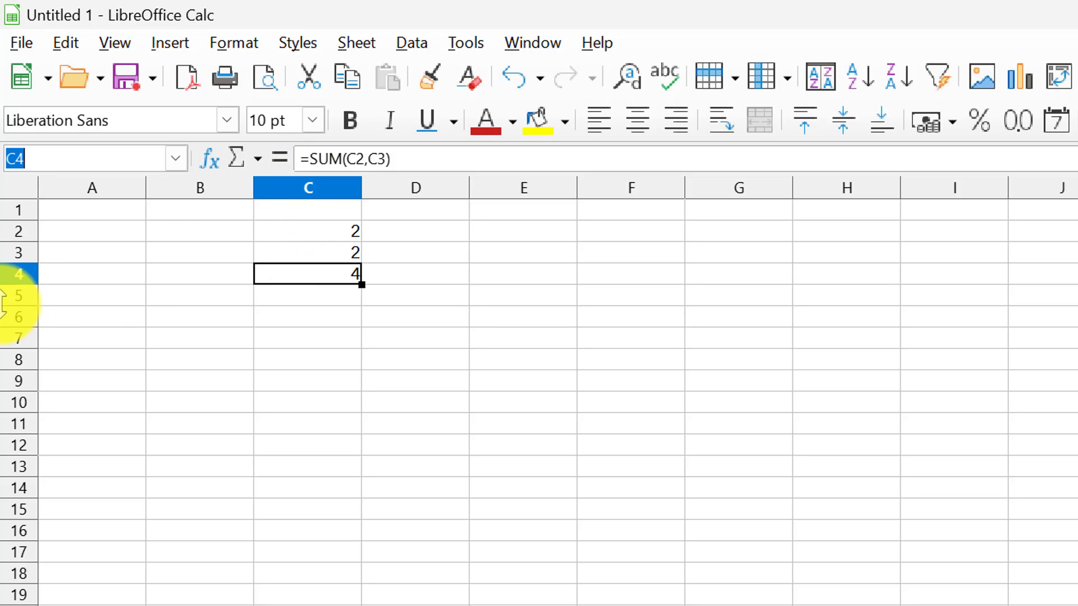
click(321, 344)
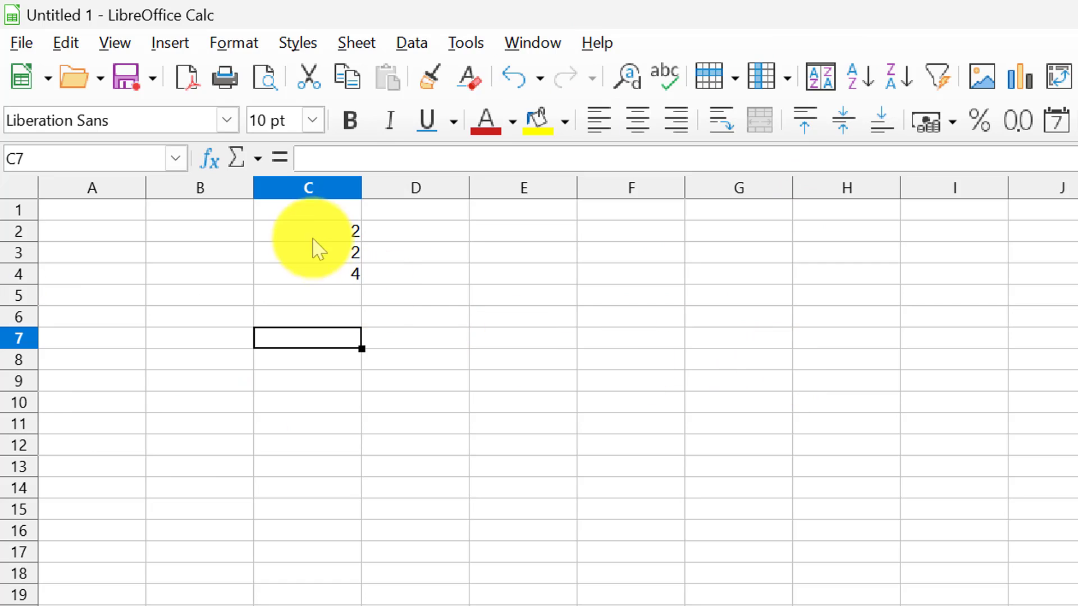
- Select entire columns C and D and entire rows 1, 3 and 4 one at a time to examine their ranges
click(300, 195)
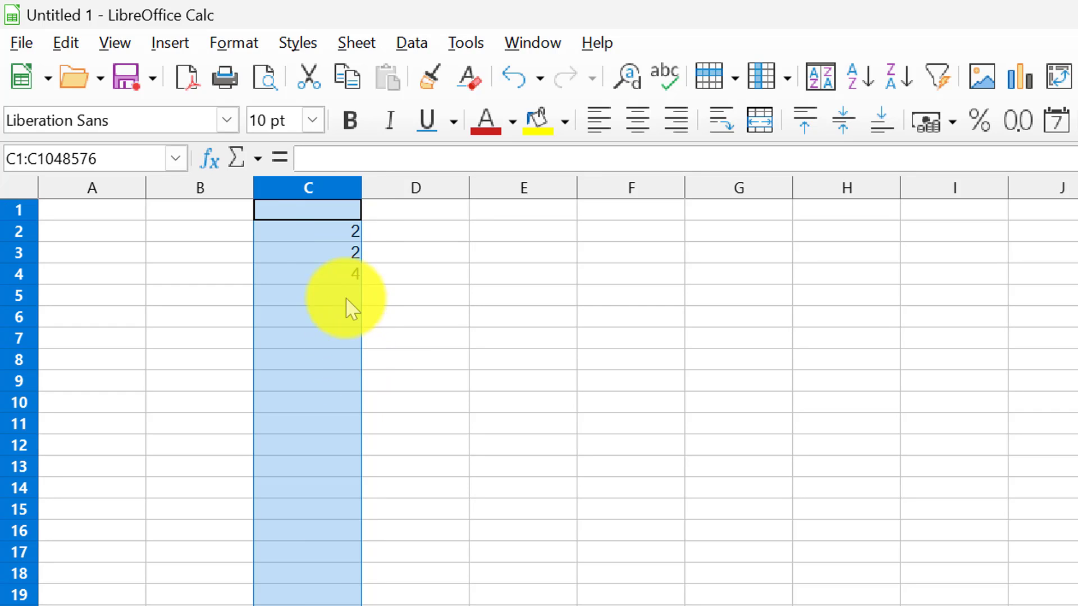
click(305, 553)
click(436, 191)
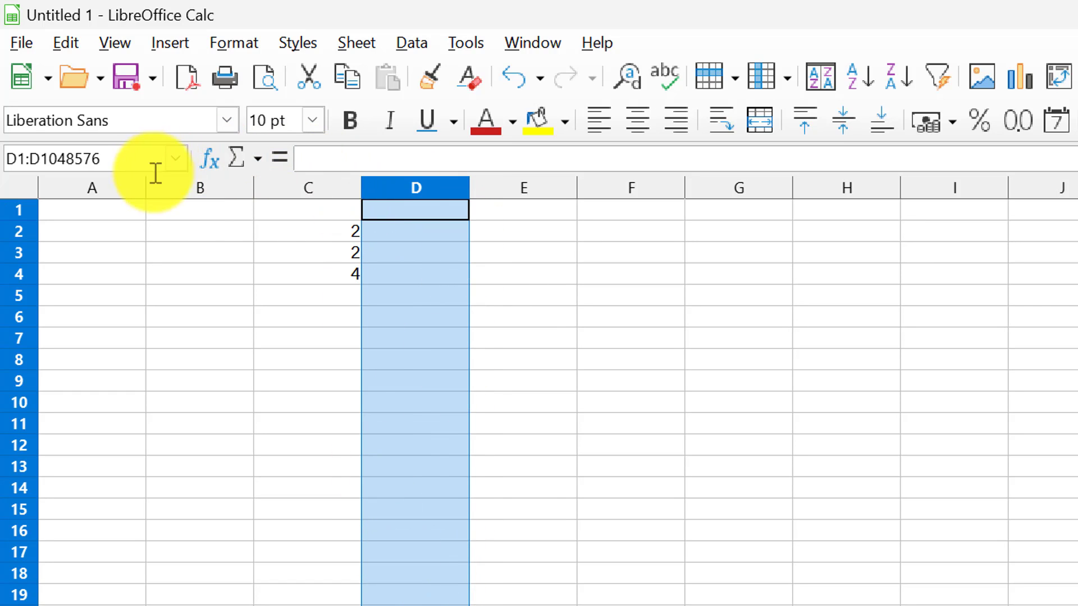
click(225, 381)
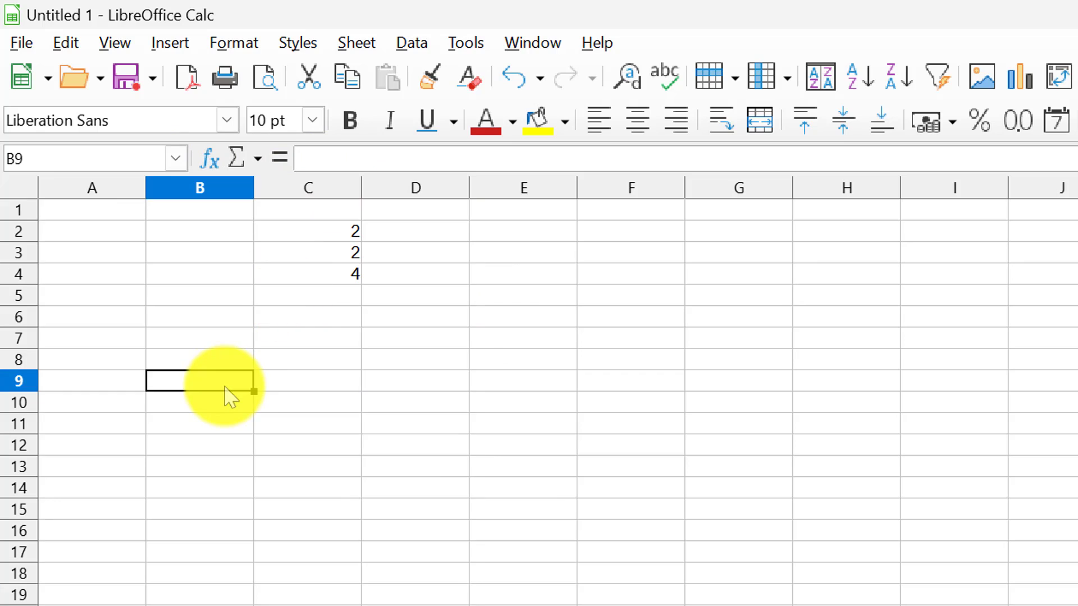
click(17, 214)
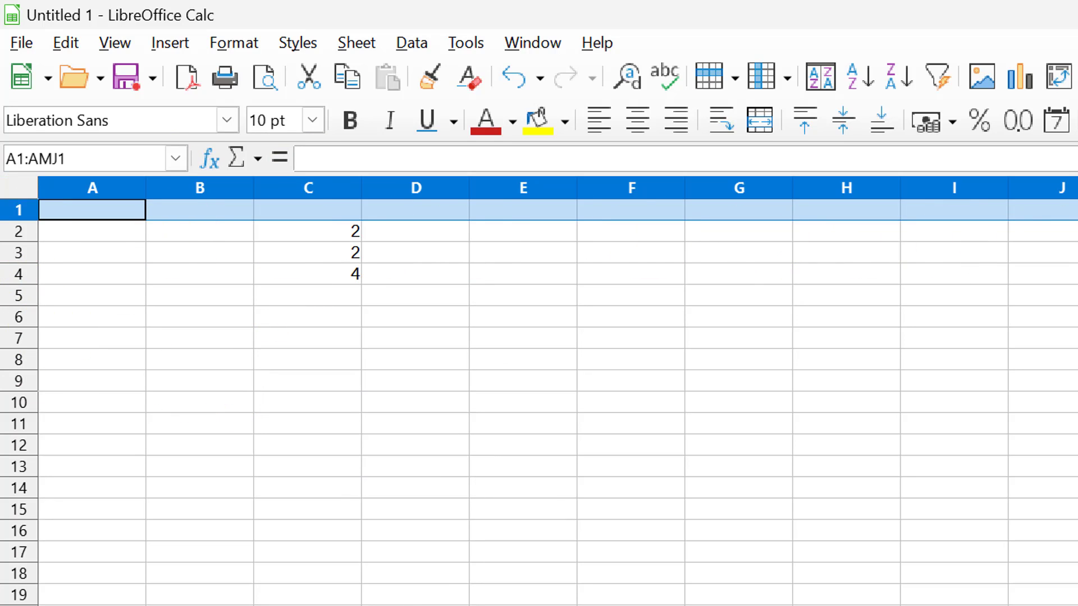
click(22, 253)
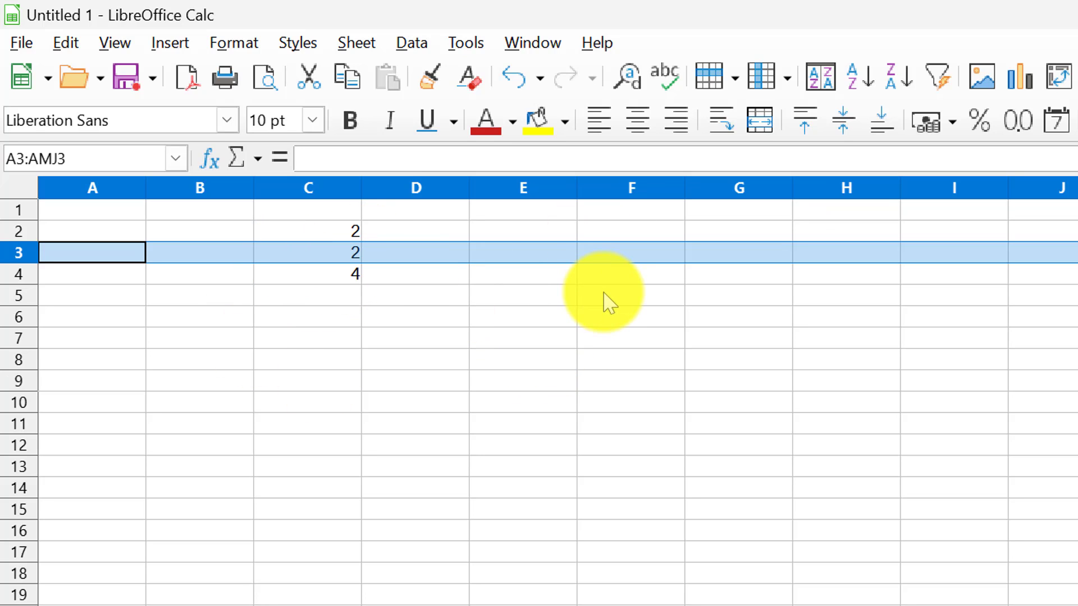
click(426, 188)
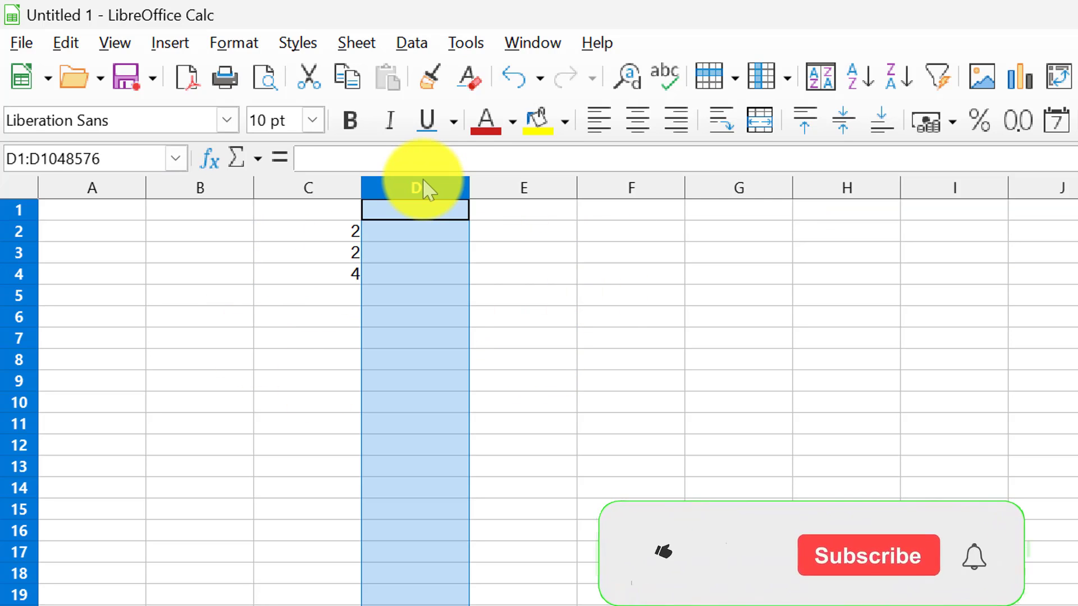
click(23, 270)
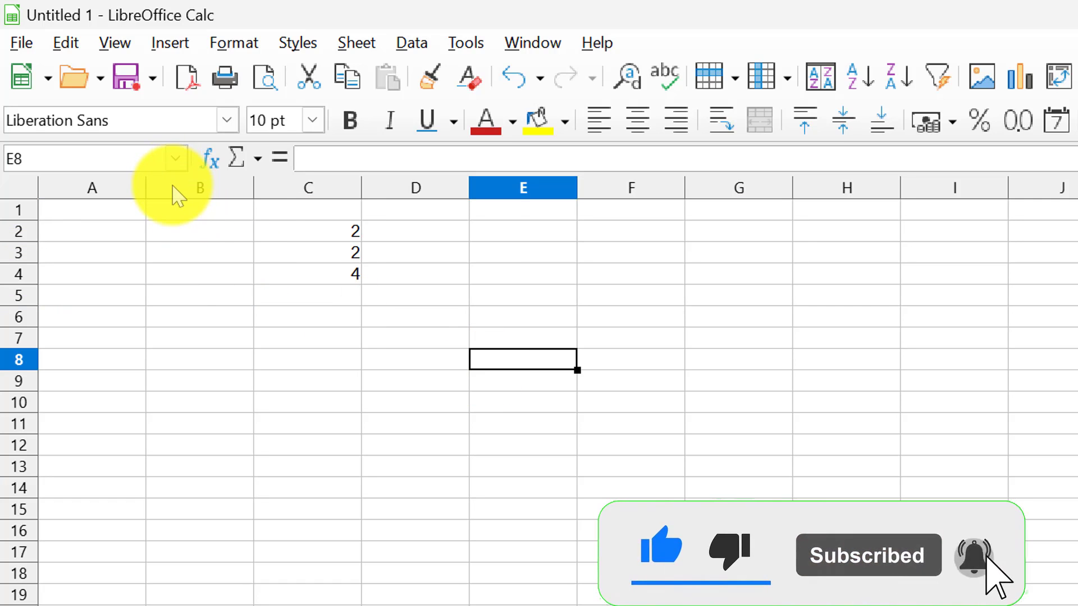
- Select entire columns B, A and D, followed by entire rows 5, 6 and 9, to compare columns with rows
click(174, 191)
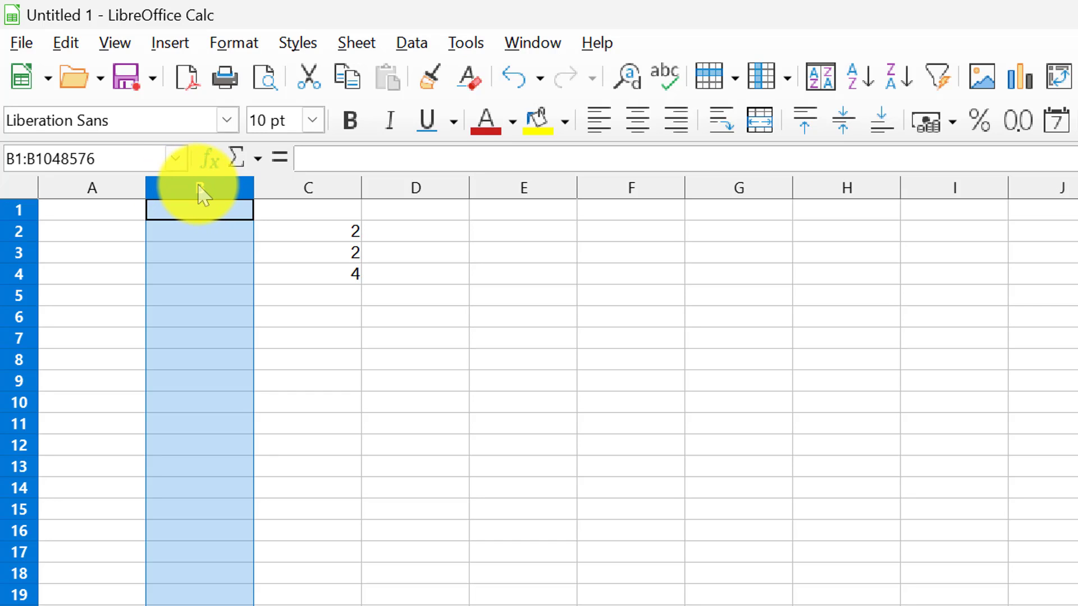
click(115, 189)
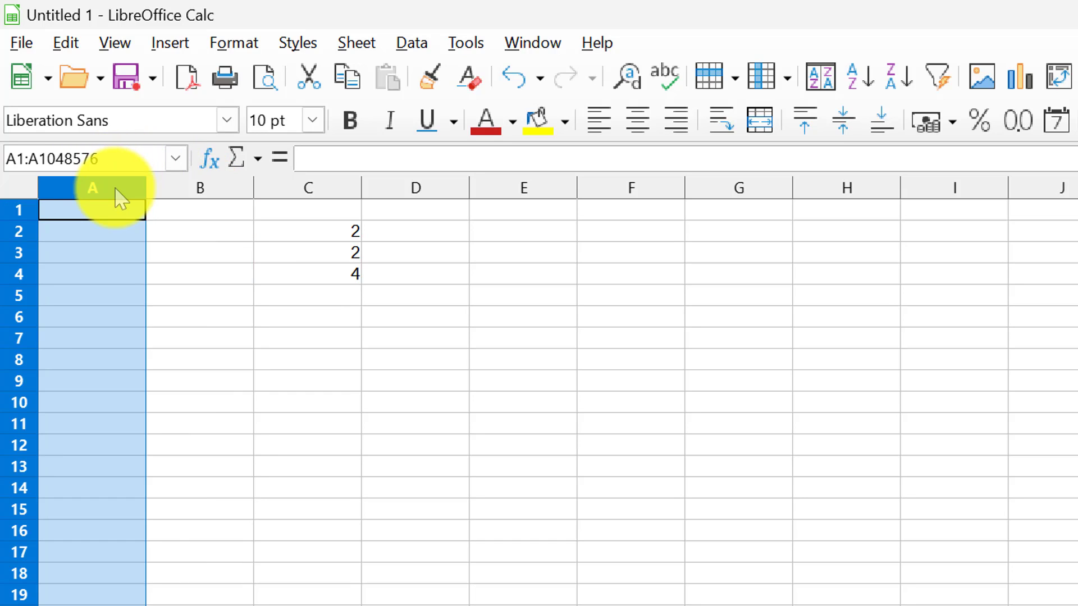
click(420, 191)
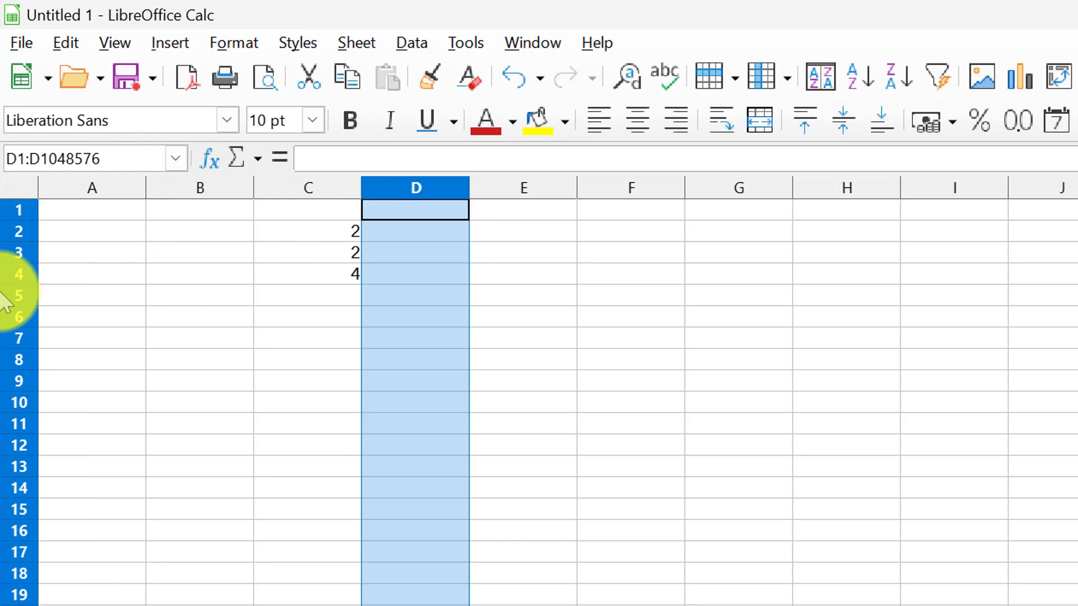
click(11, 296)
click(18, 318)
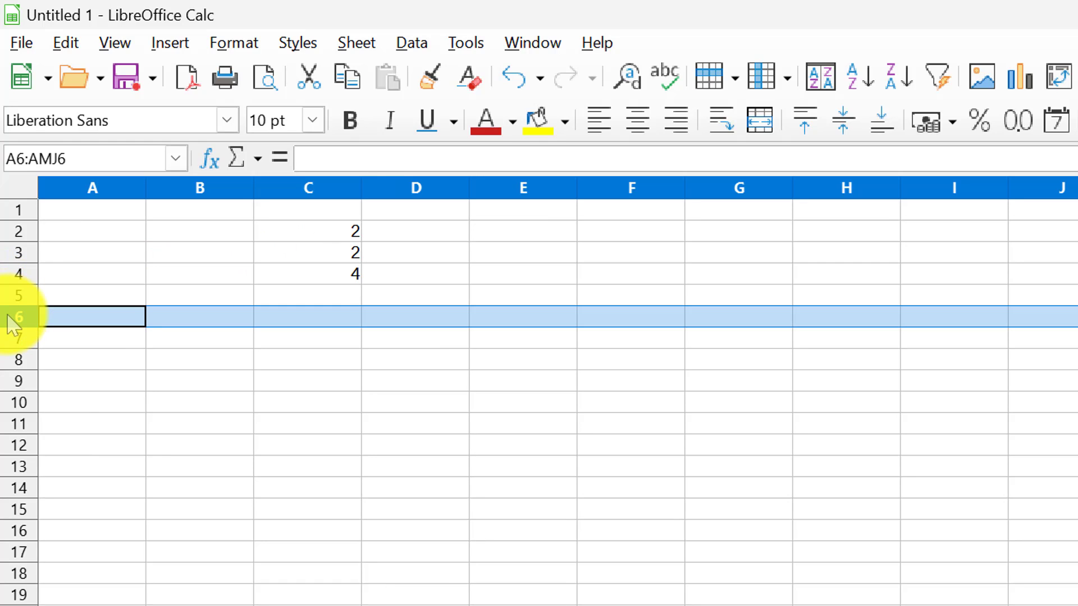
click(21, 381)
- Enter the text "h" in cell B6 and make A1 the active cell
click(204, 327)
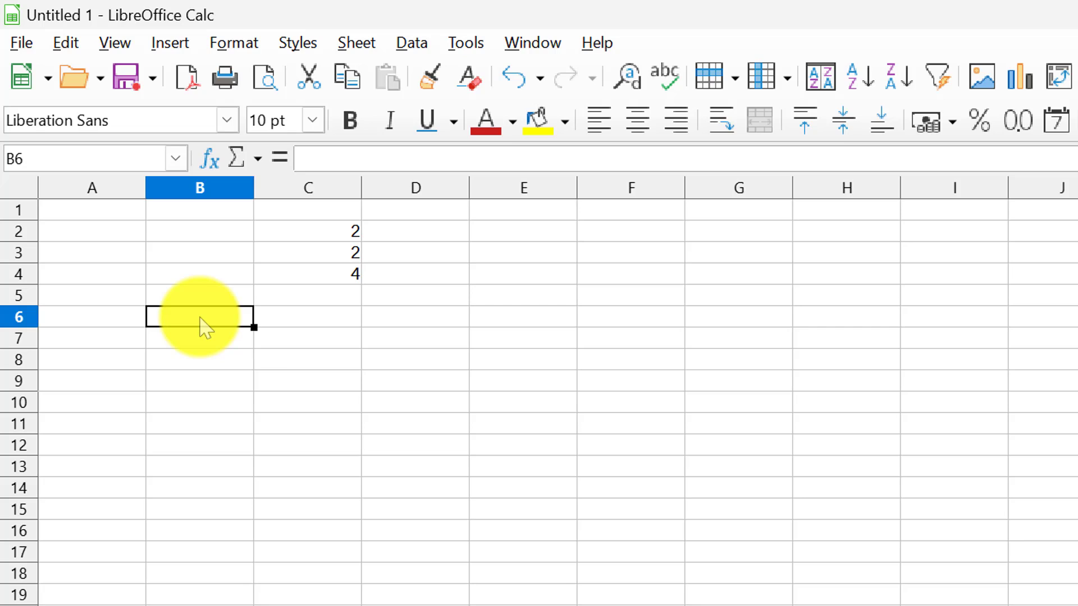
text(h)
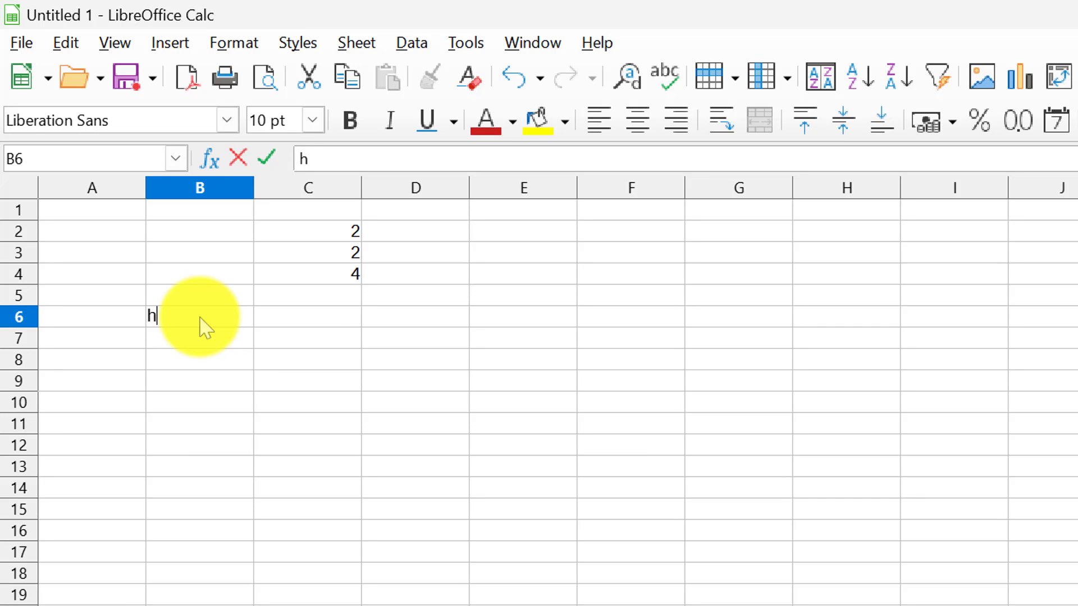
key(Return)
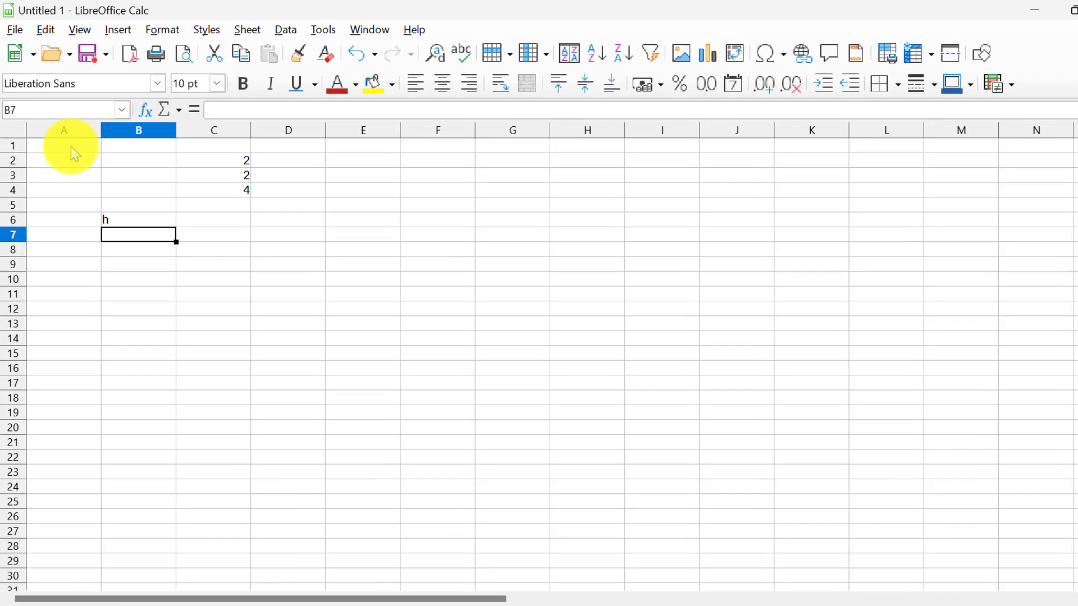
click(97, 210)
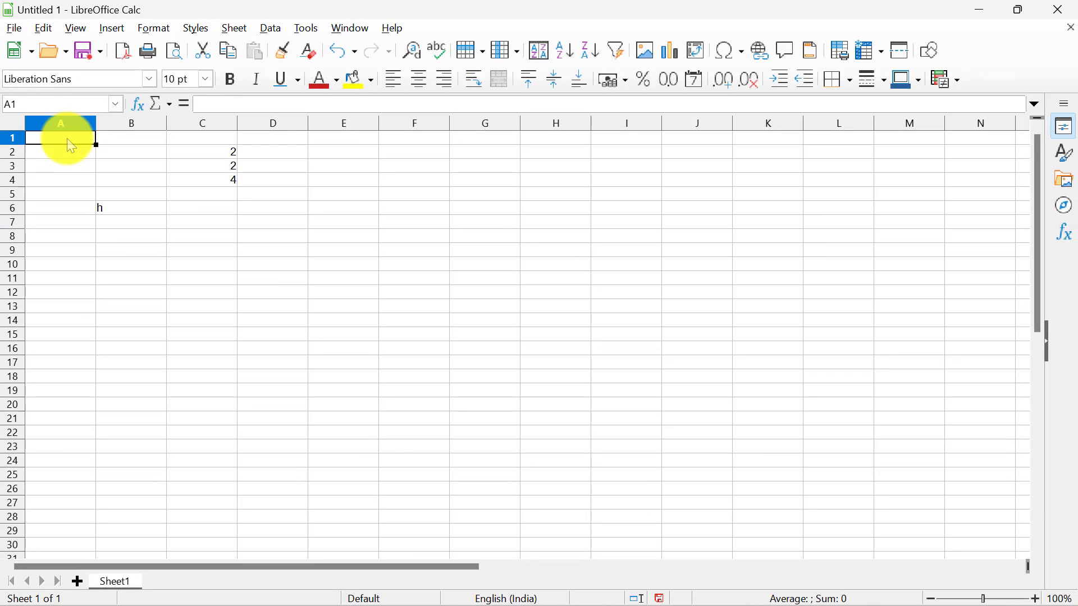
- Enter 1, 2, 3 in A1:A3, 5 in A5, then 9, 8, 7, 6, 5, 5 in B1:B6 and 6, 5 in C5:C6
text(1)
key(Return)
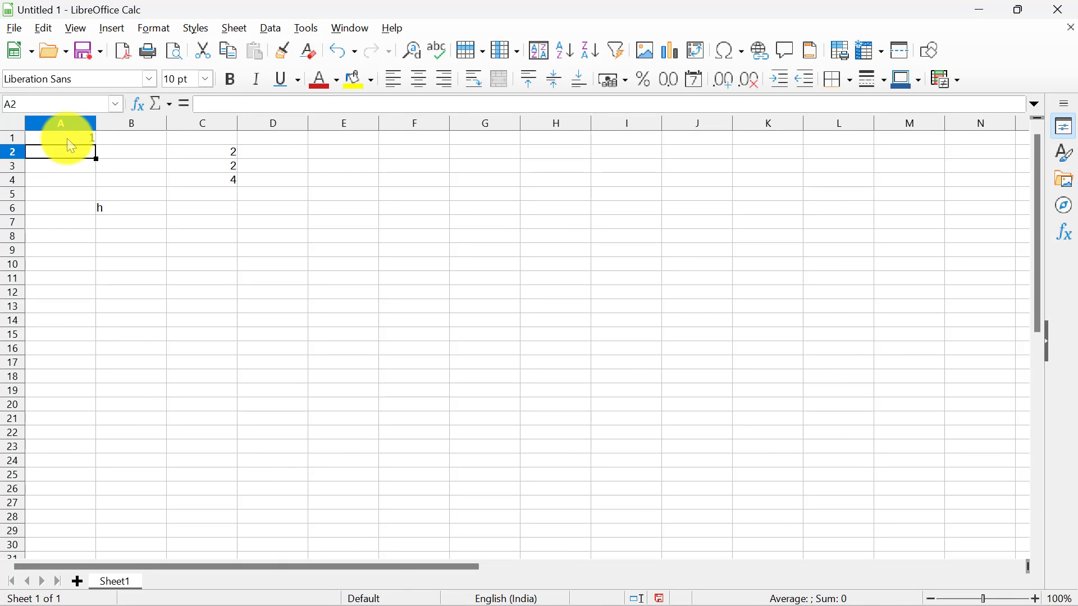
text(2)
key(Return)
text(3)
key(Return)
key(Return)
text(5)
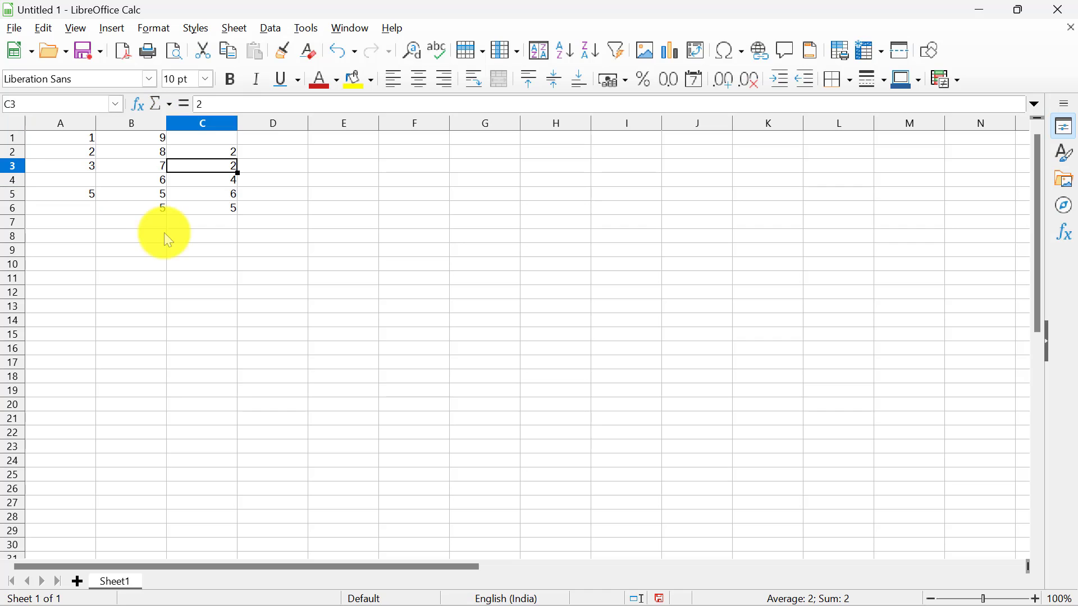
click(126, 218)
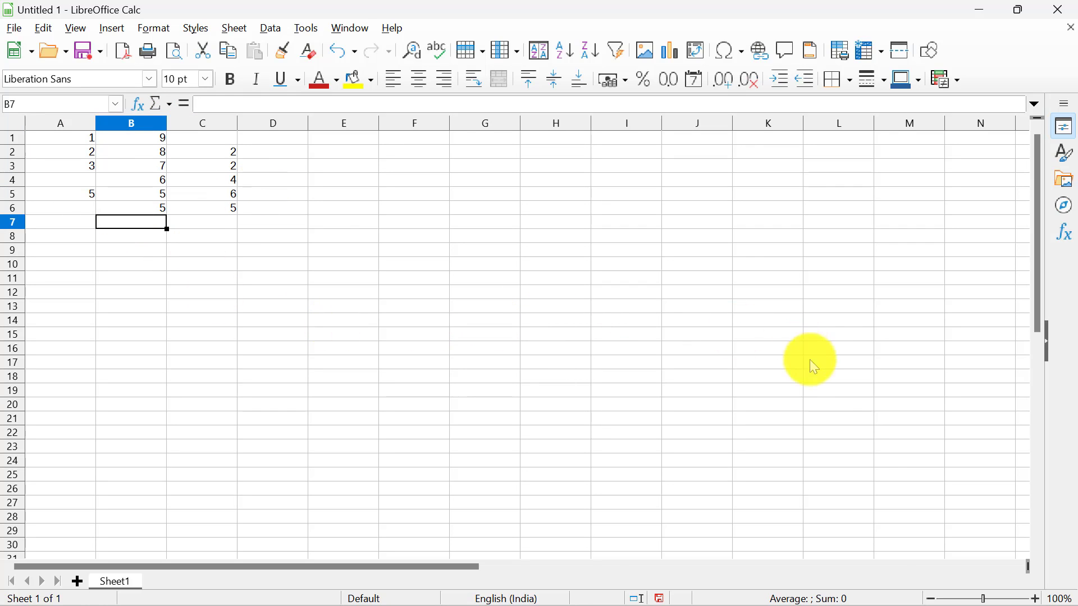
- Select cell L21, jump back to the first cell A1, and go to the last used cell of the sheet
click(807, 425)
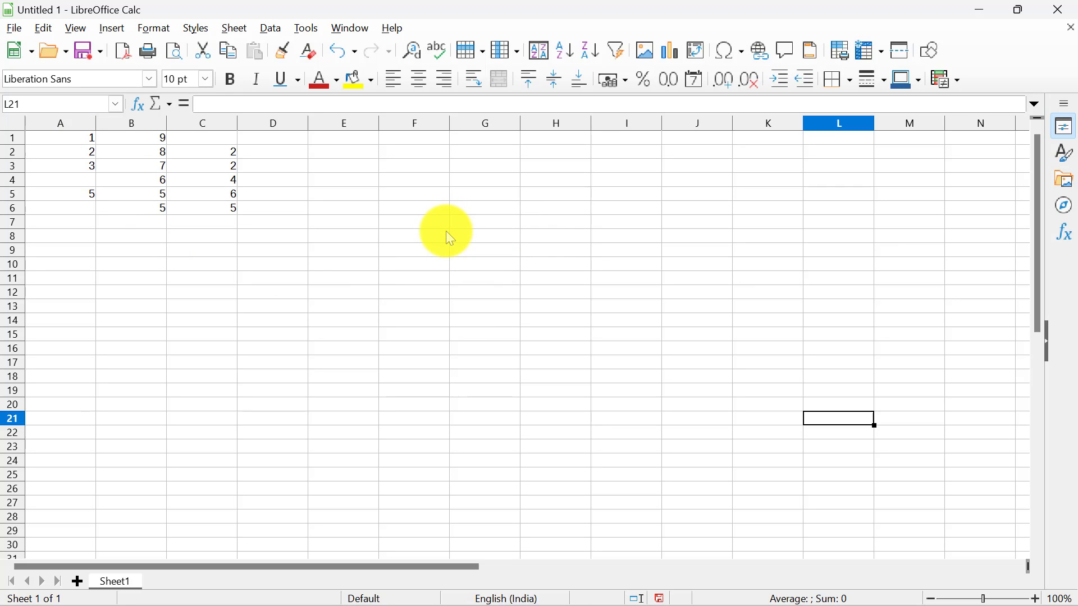
key(ctrl+Home)
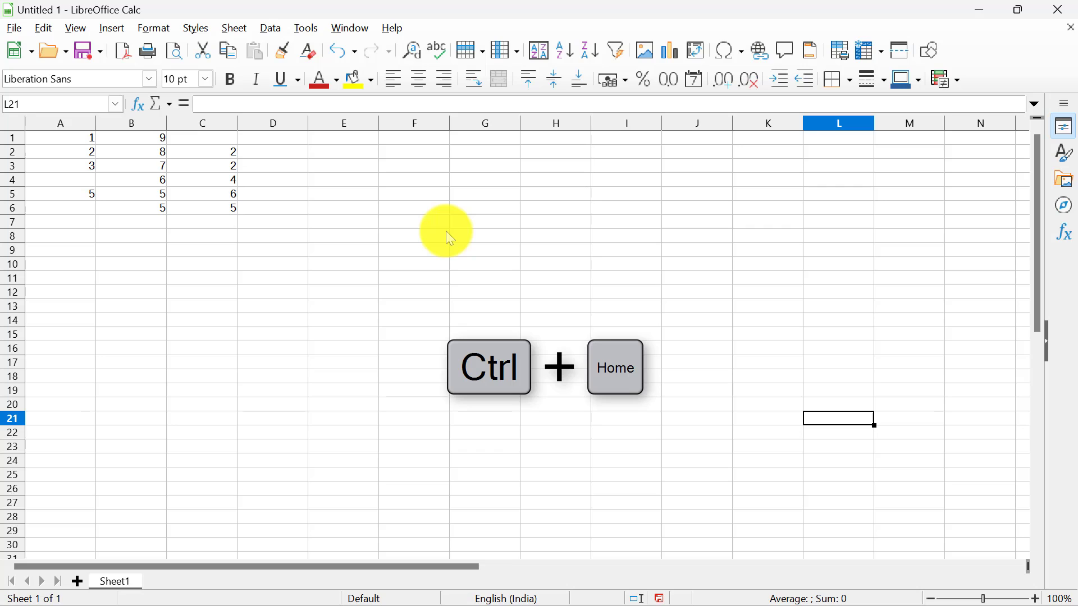
key(ctrl+Home)
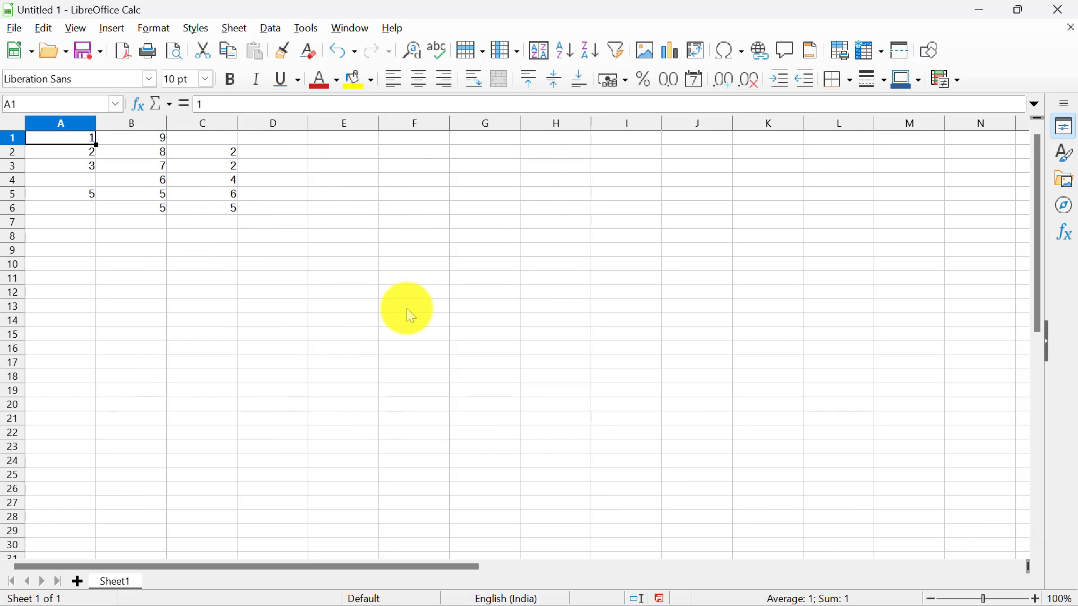
key(ctrl+End)
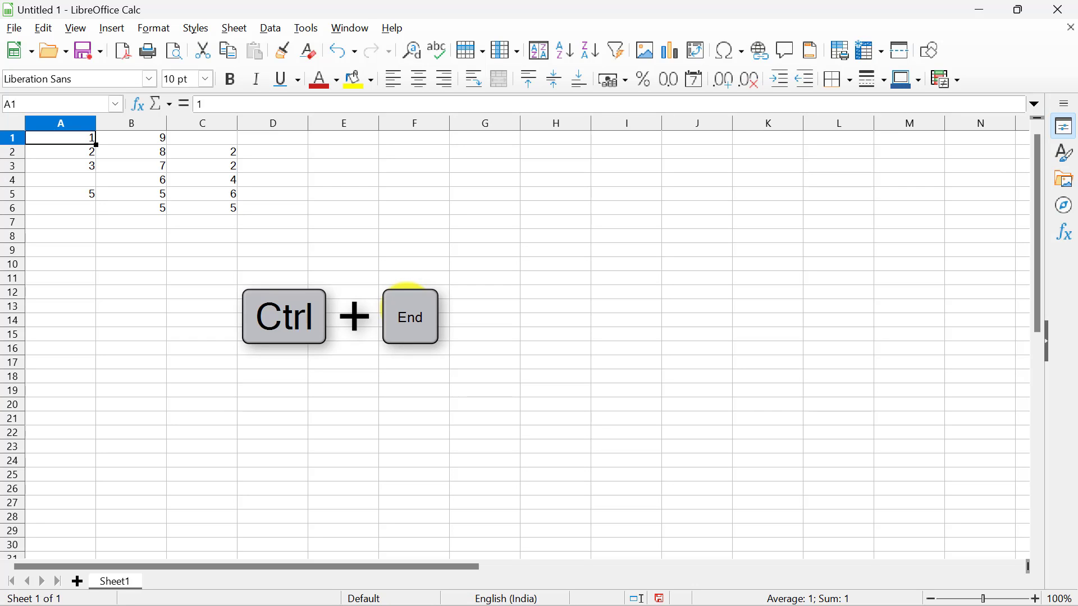
key(ctrl+End)
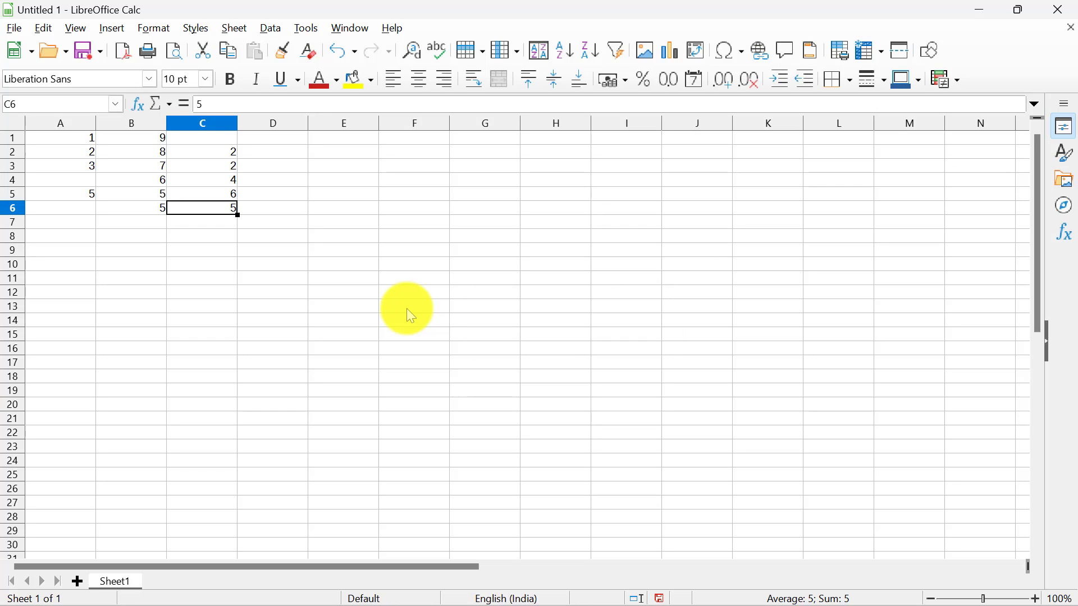
- Jump to the sheet's last column along row 6 to examine its column heading, and return to cell A1
key(ctrl+Right)
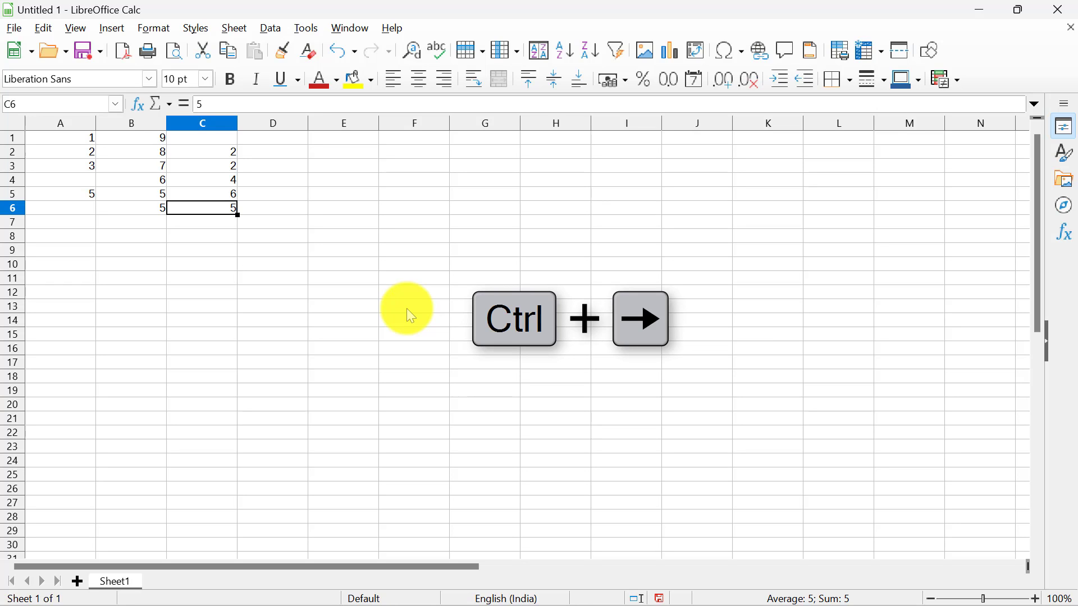
key(ctrl+Right)
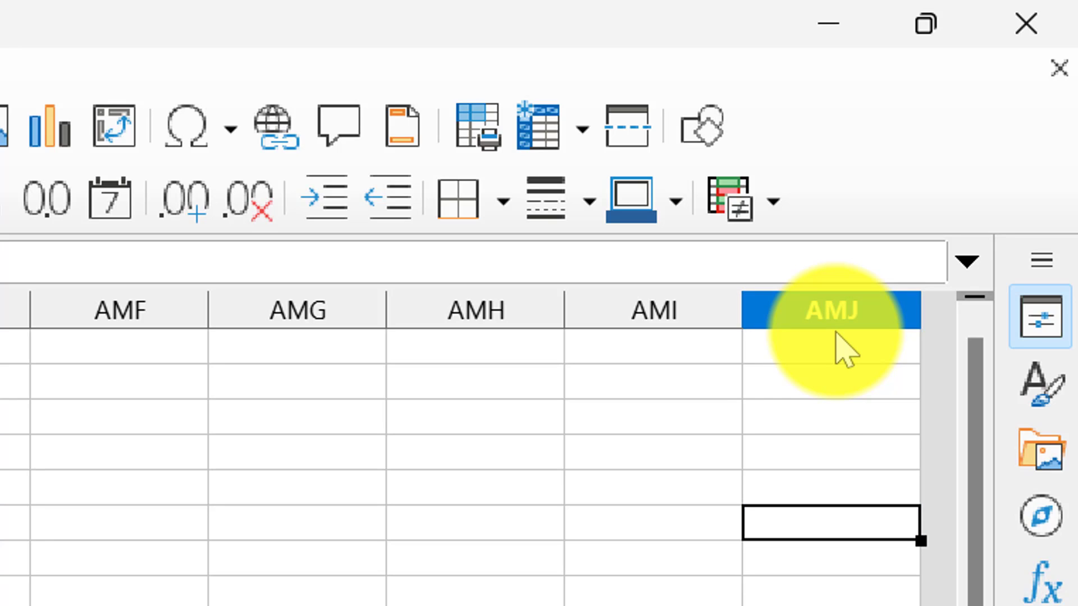
key(ctrl+Home)
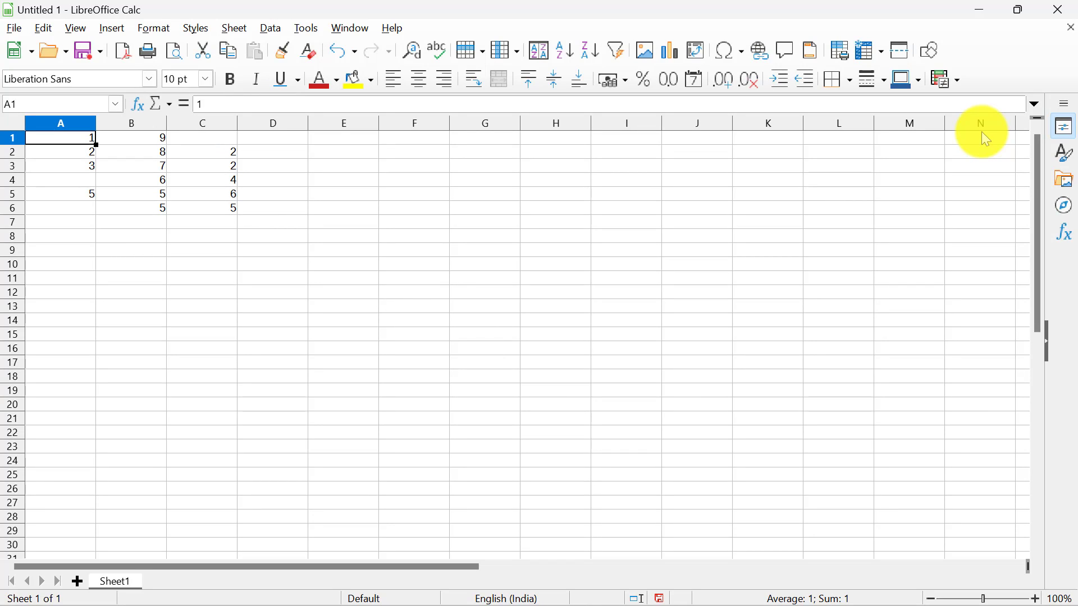
- Jump down column A to the sheet's last row to examine its row number, and return to cell A1
key(ctrl+Down)
key(ctrl+Down)
key(ctrl+Down)
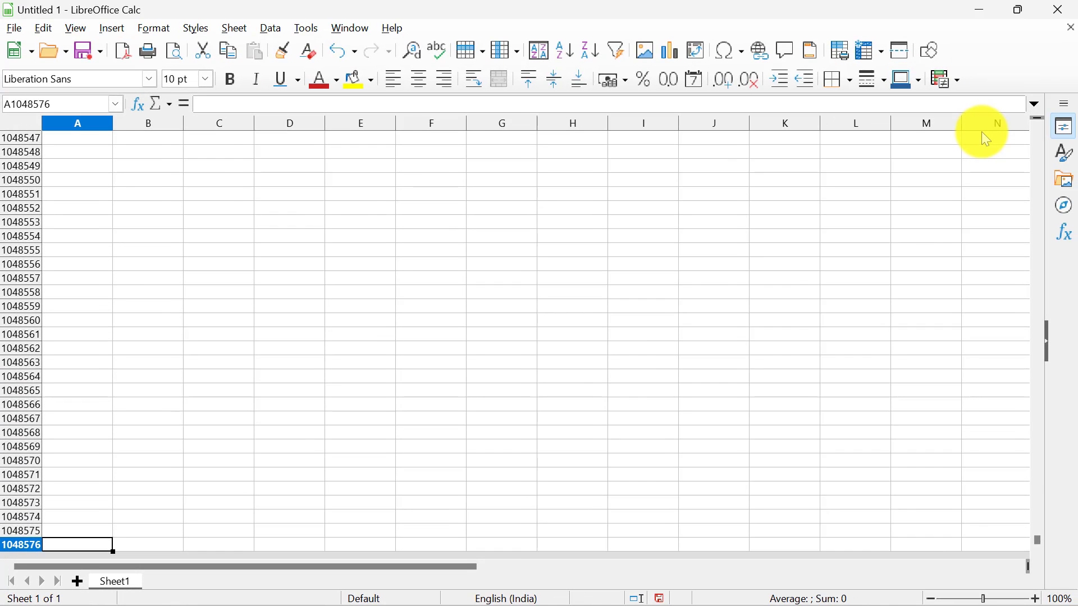
key(ctrl+Home)
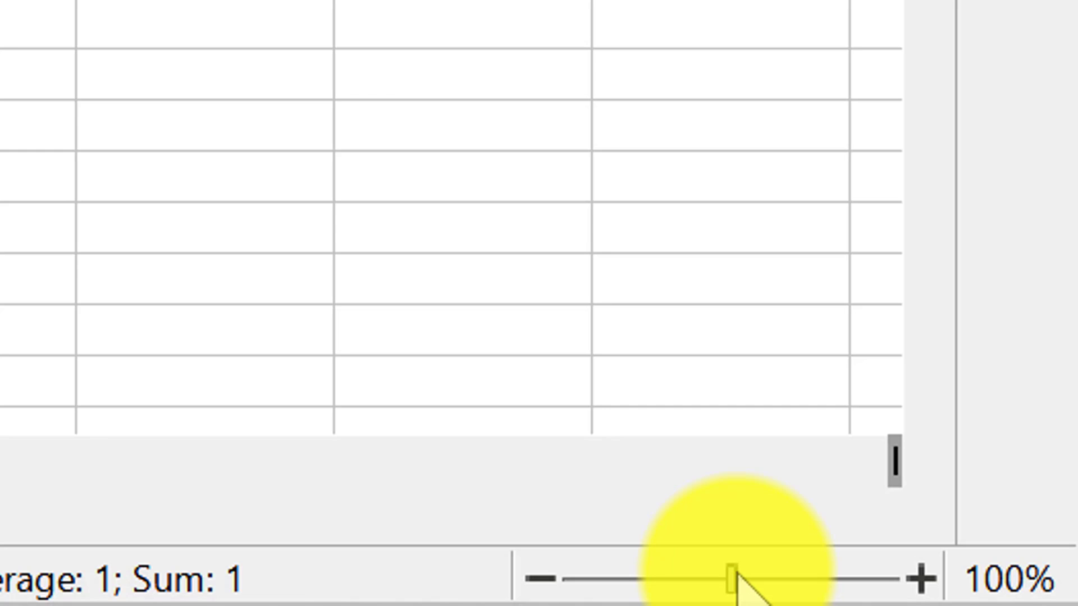
- Zoom the sheet out to 20%, in to 400%, and return it to 100%
drag(732, 578, 604, 578)
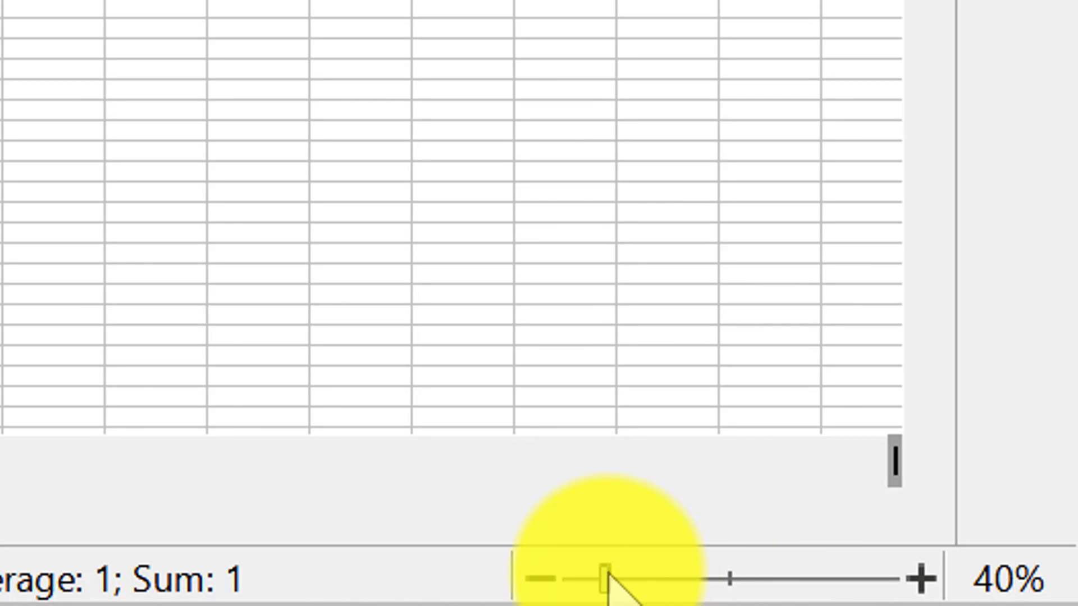
drag(599, 575, 531, 572)
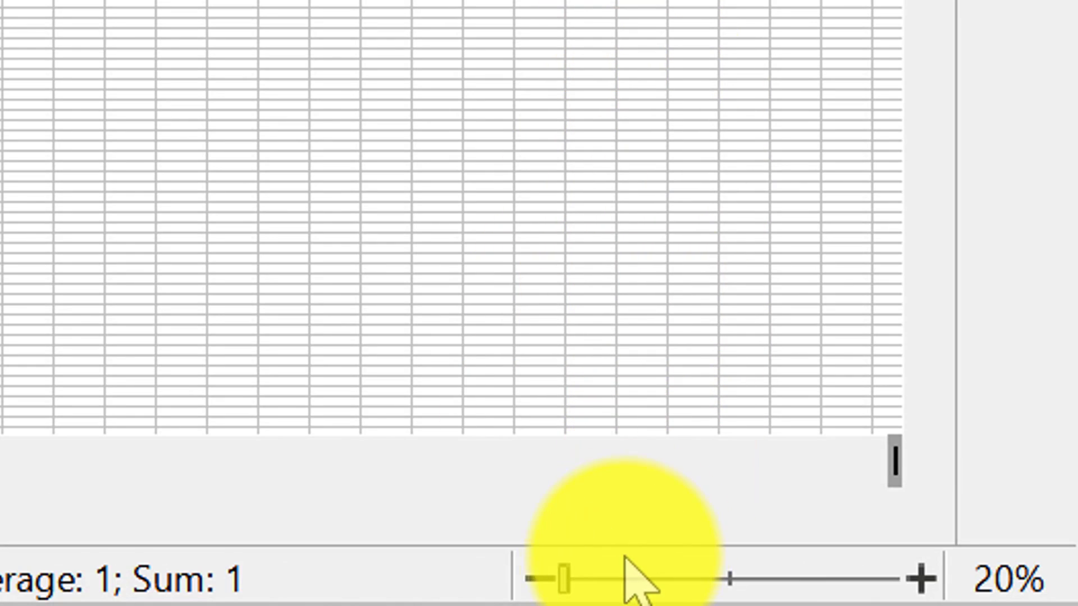
drag(567, 578, 960, 578)
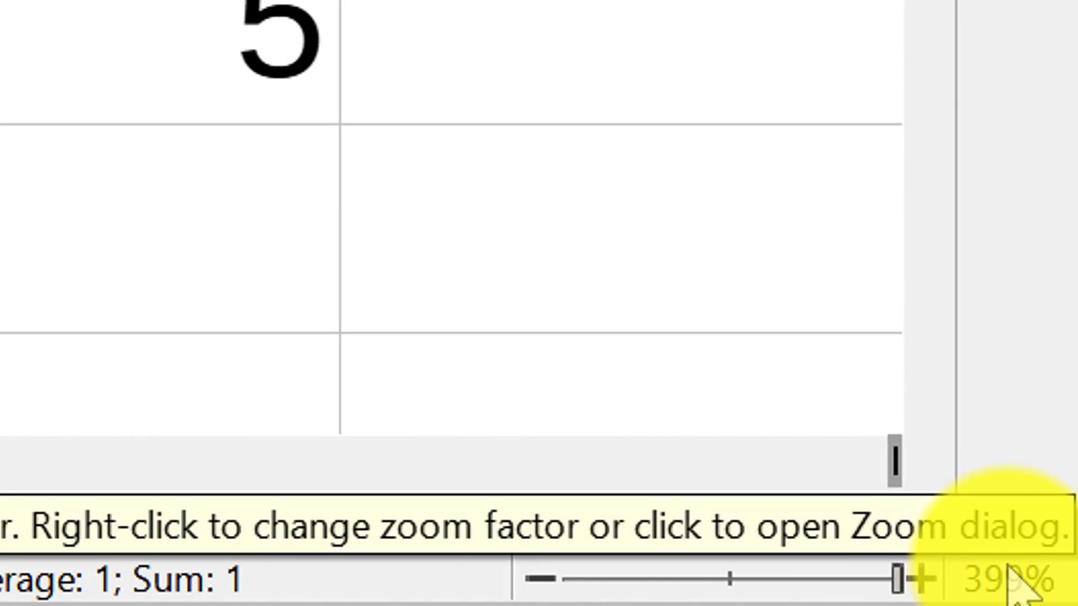
click(921, 578)
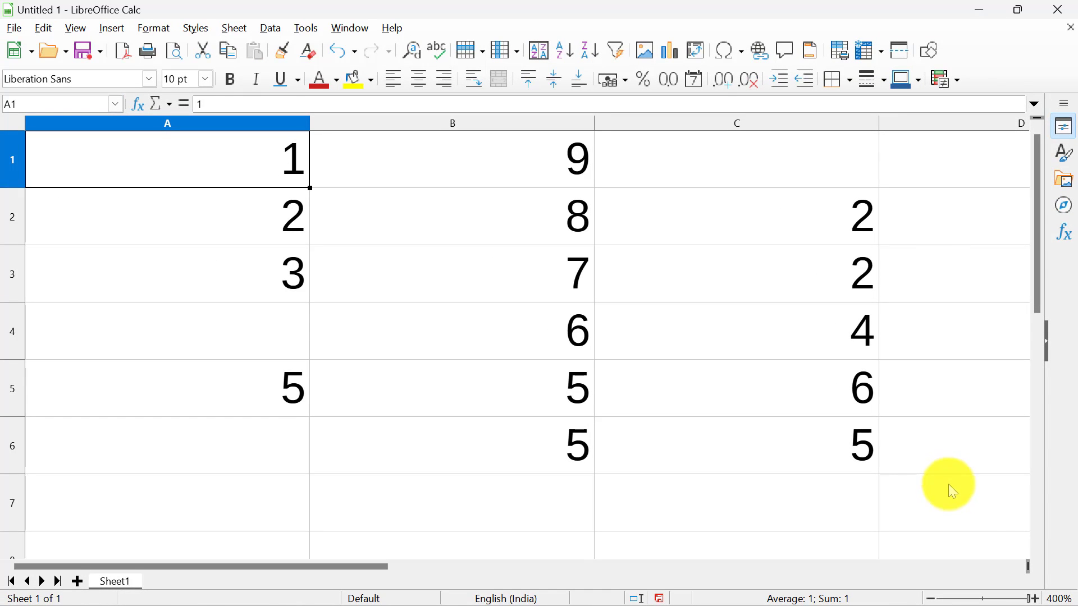
drag(1038, 600, 999, 598)
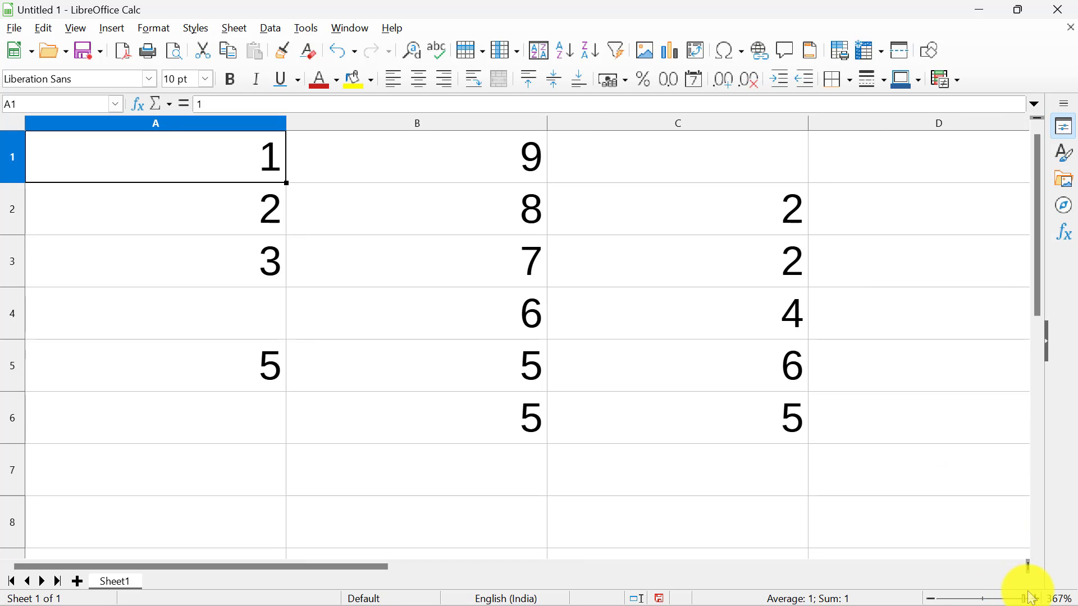
drag(1030, 599, 984, 599)
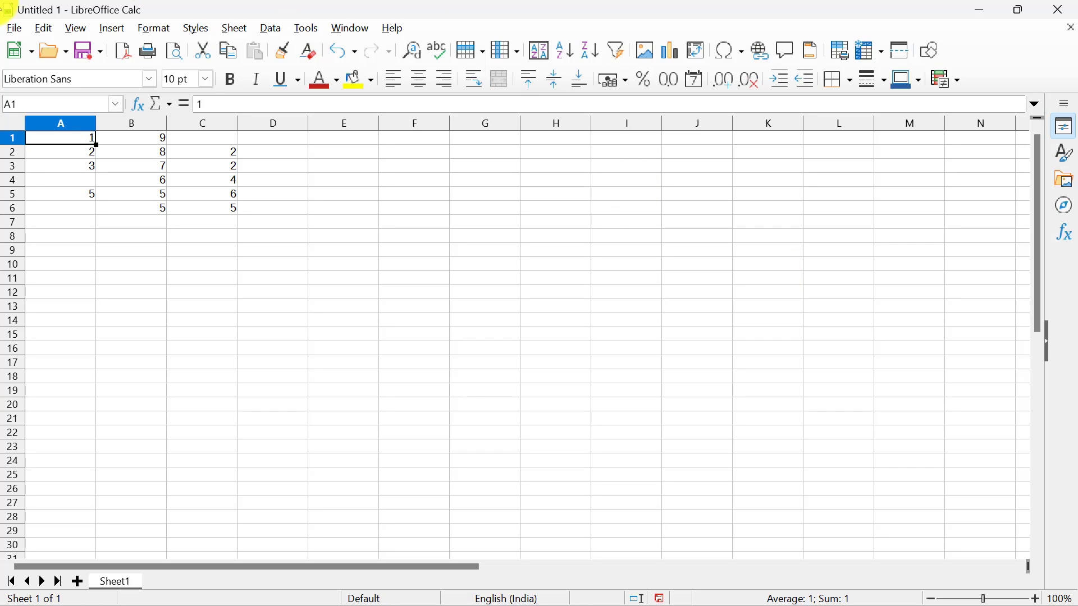
click(8, 9)
click(272, 104)
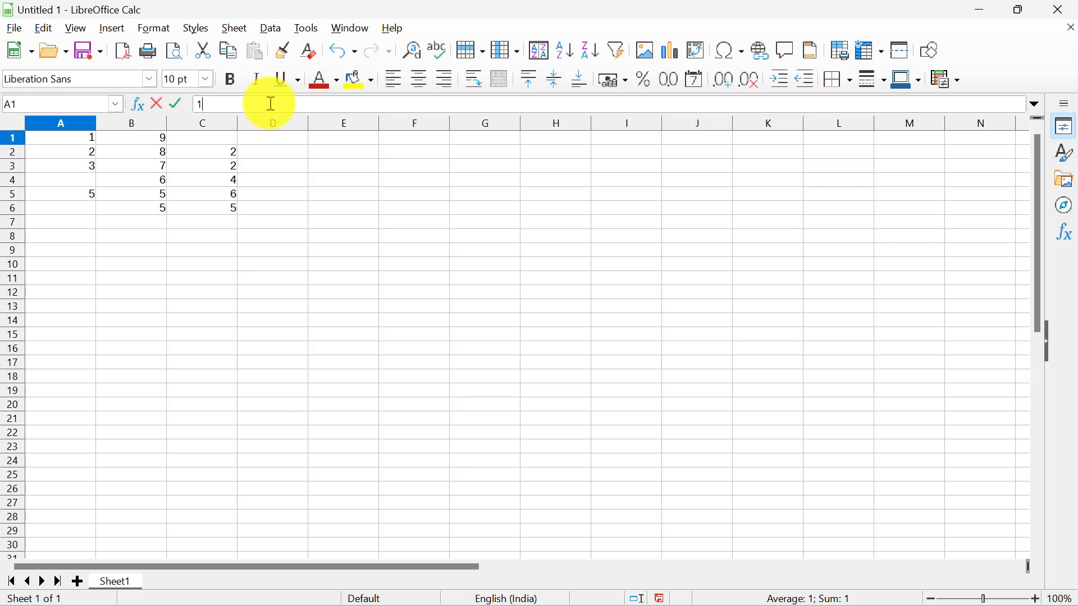
click(43, 28)
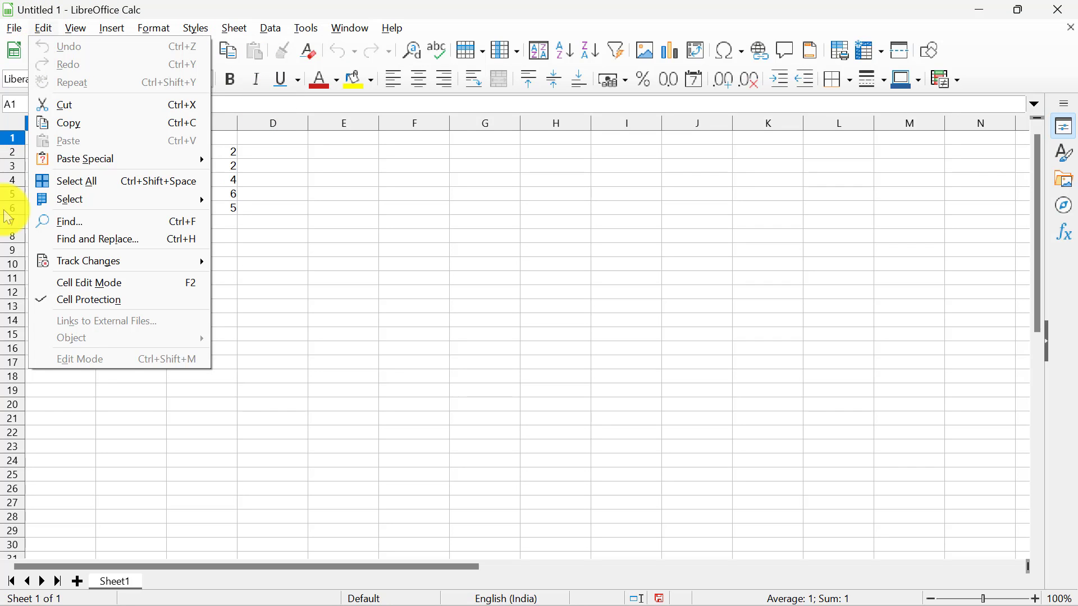
mouse_move(91, 159)
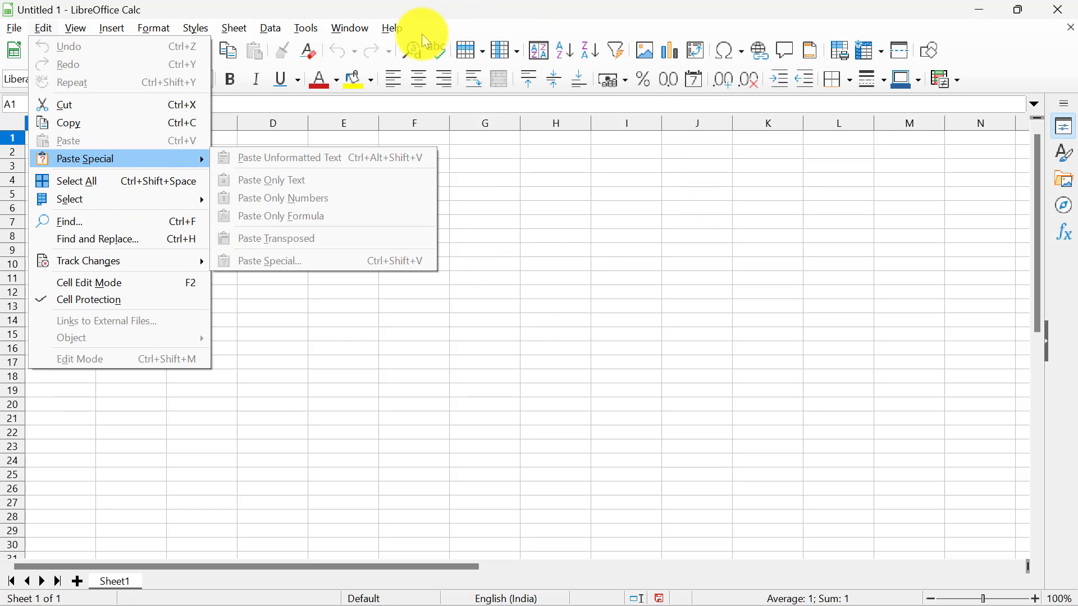
click(393, 28)
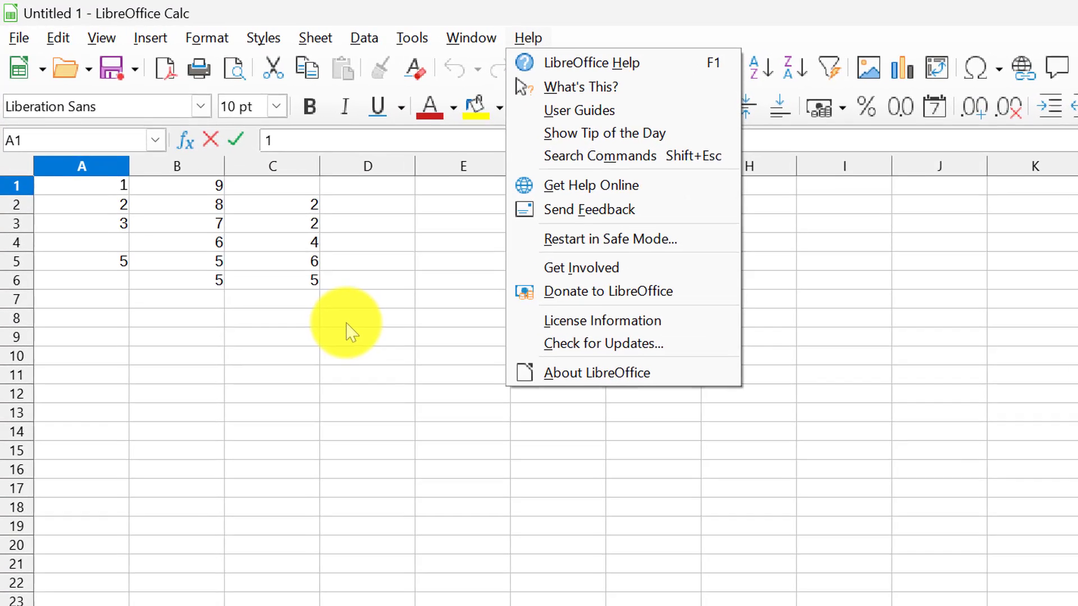
- Switch the user interface variant to Tabbed for Calc only and close the interface selection dialog
click(83, 28)
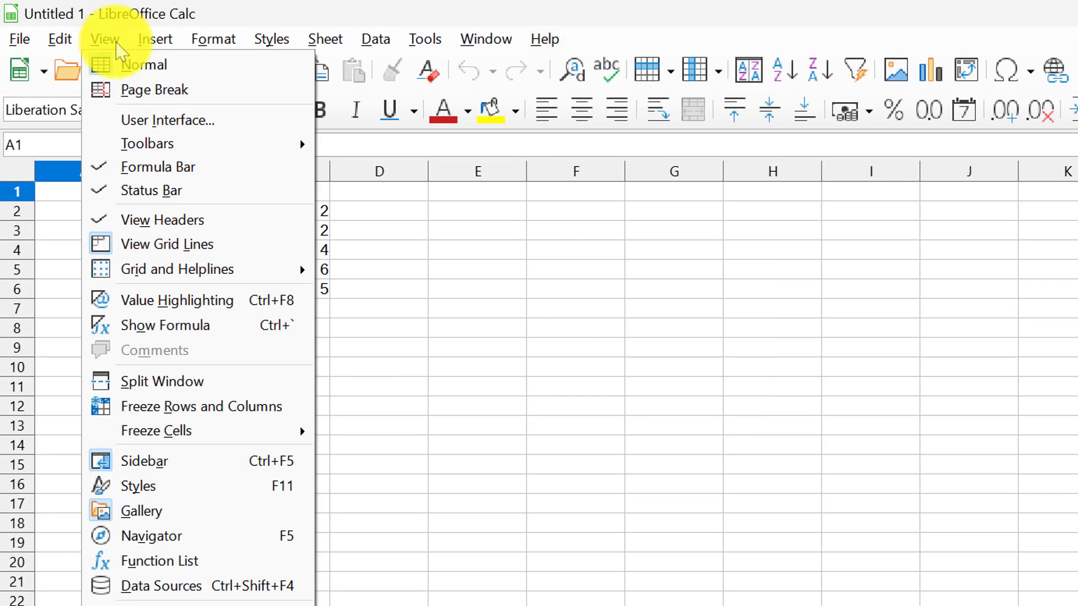
click(116, 42)
click(117, 42)
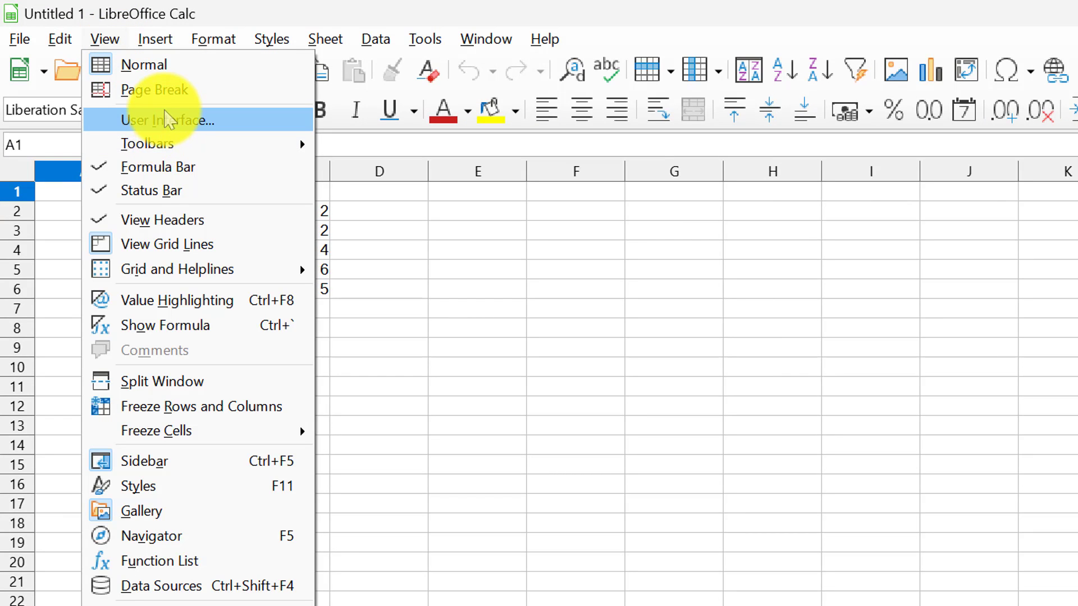
click(168, 120)
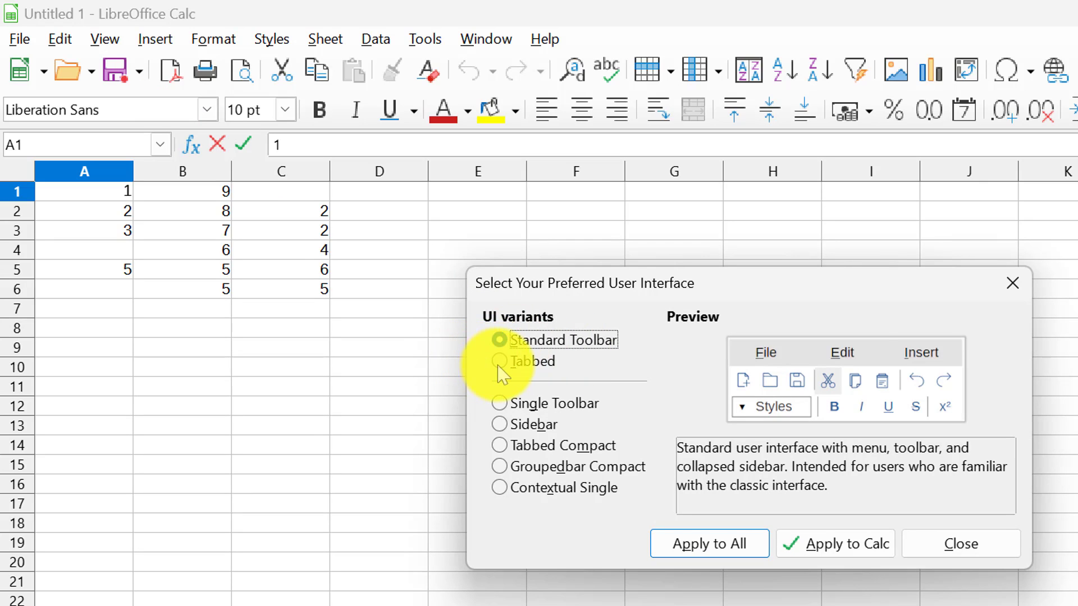
click(499, 364)
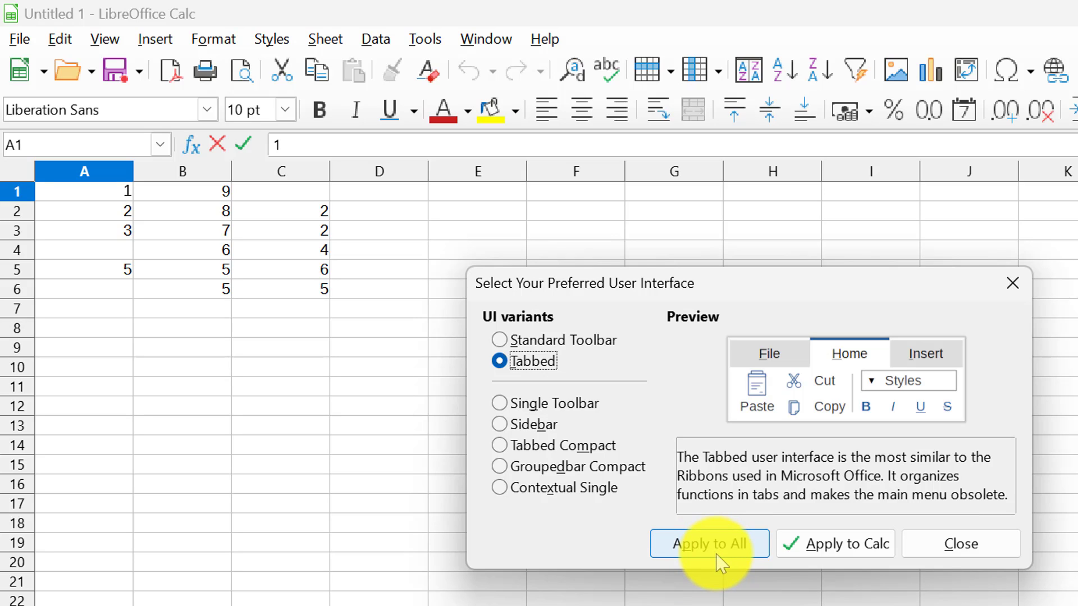
click(857, 555)
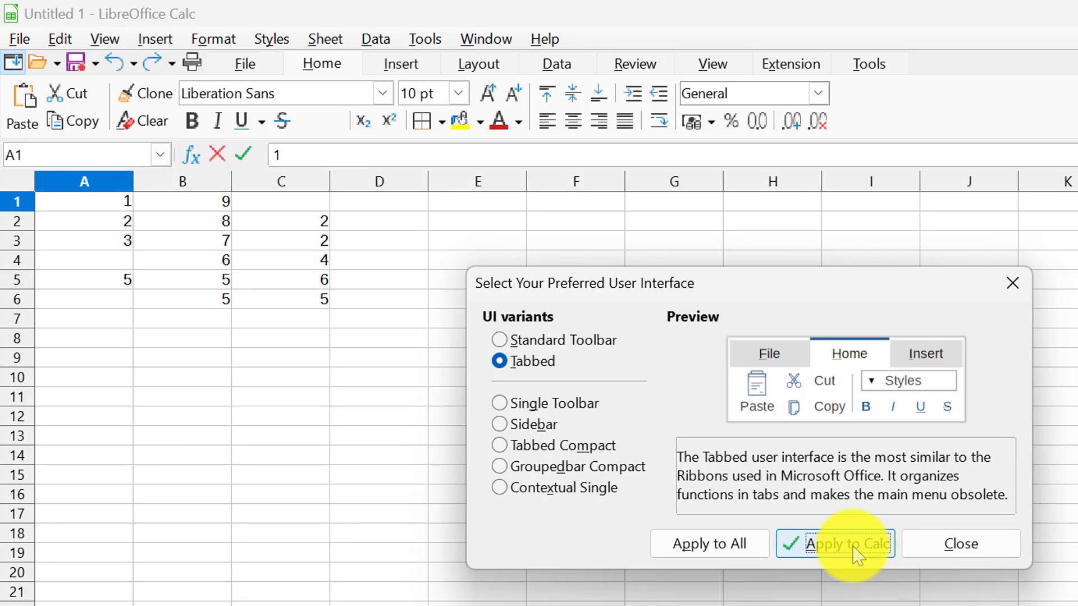
click(958, 548)
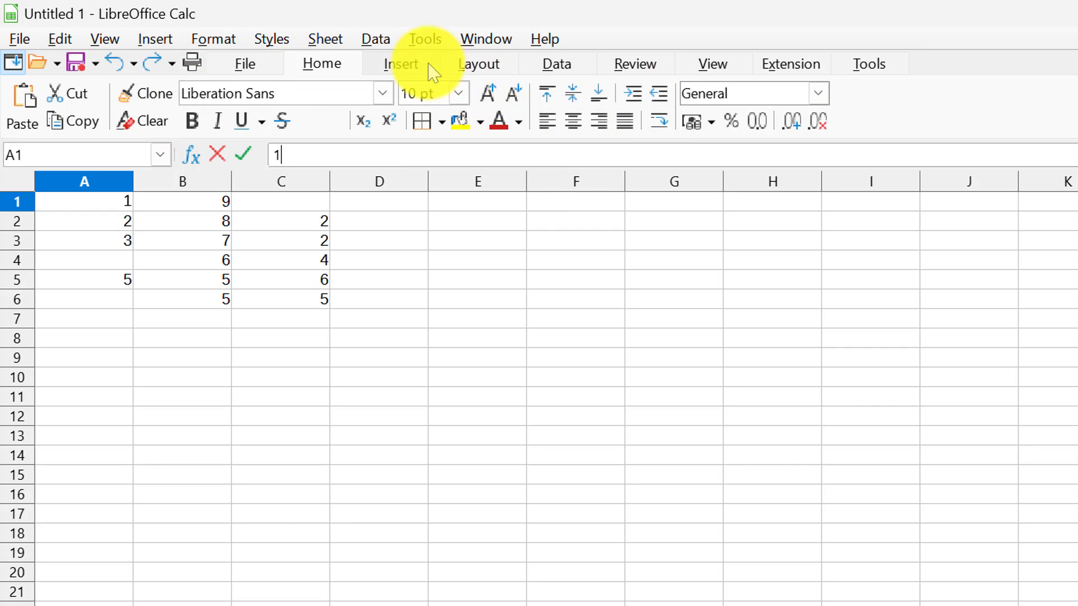
- Show the Insert tools of the tabbed interface, and hide and restore the menu bar
click(414, 68)
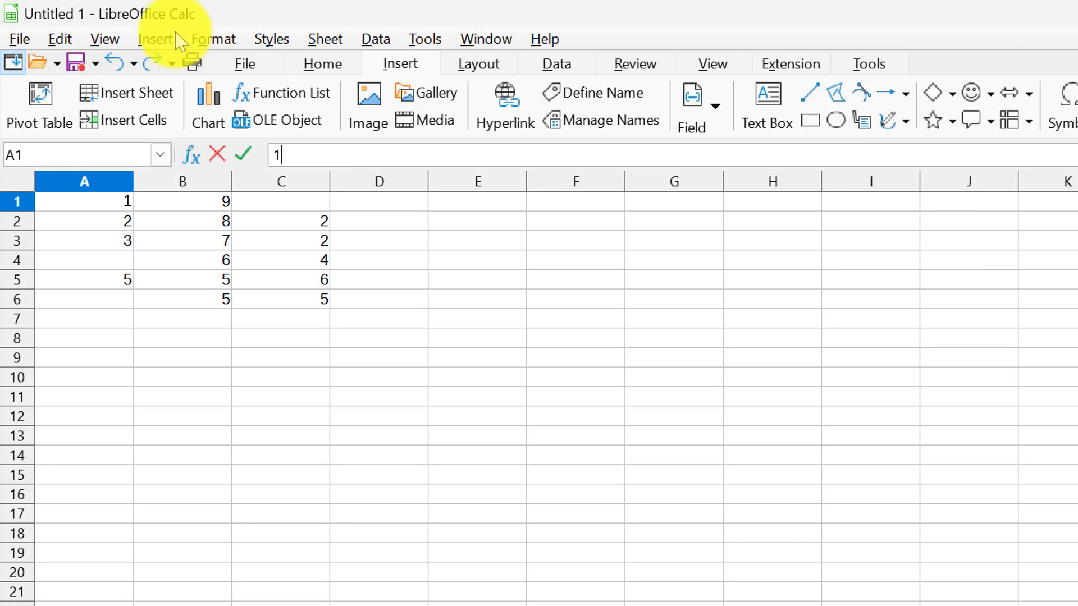
click(12, 63)
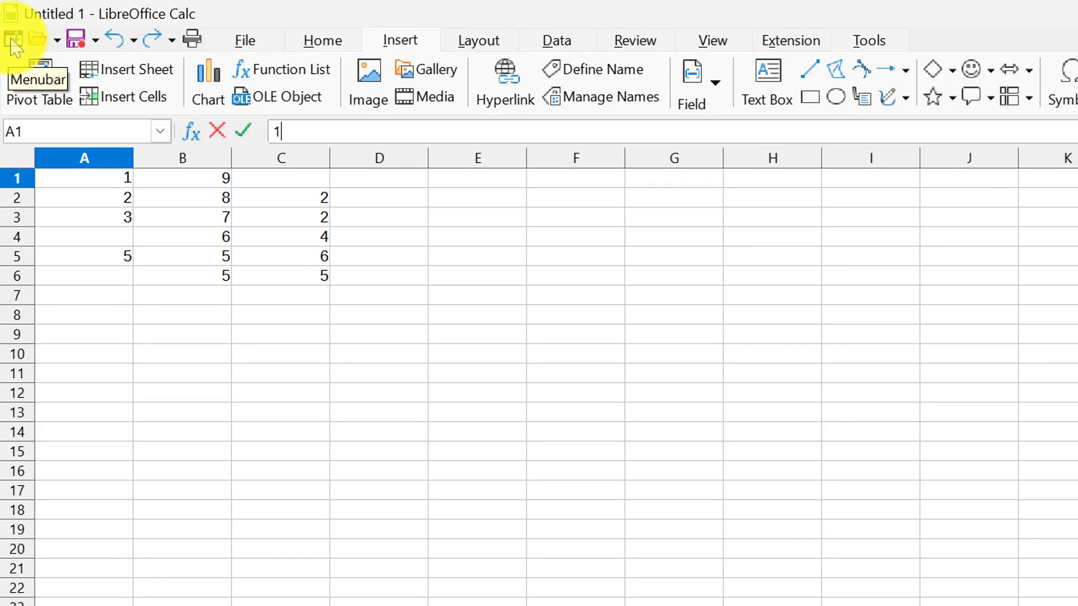
click(13, 41)
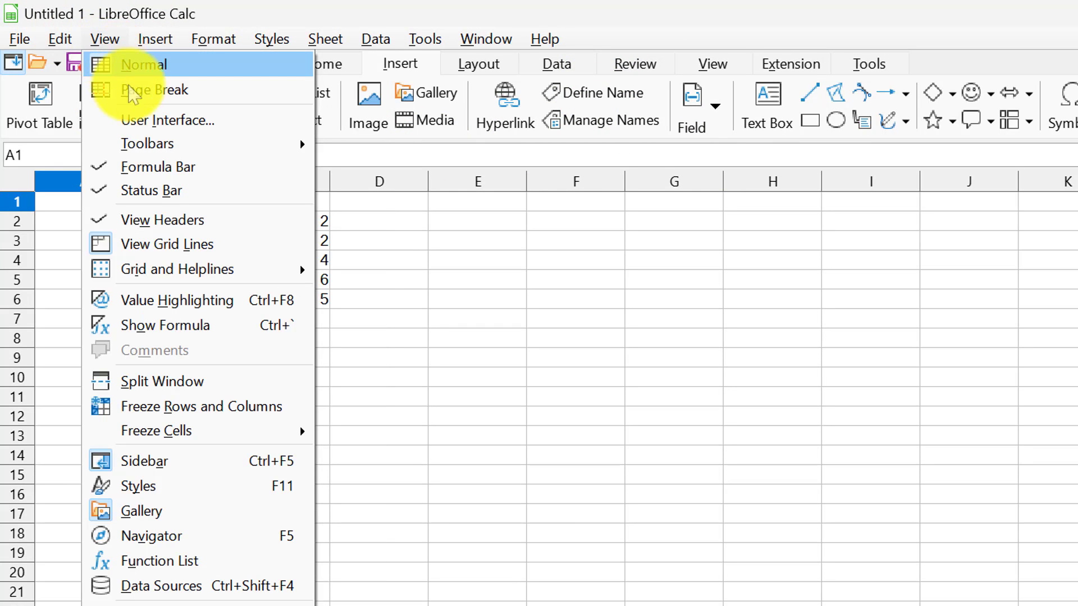
- Set the user interface variant to Standard Toolbar and apply it to Calc only
click(144, 119)
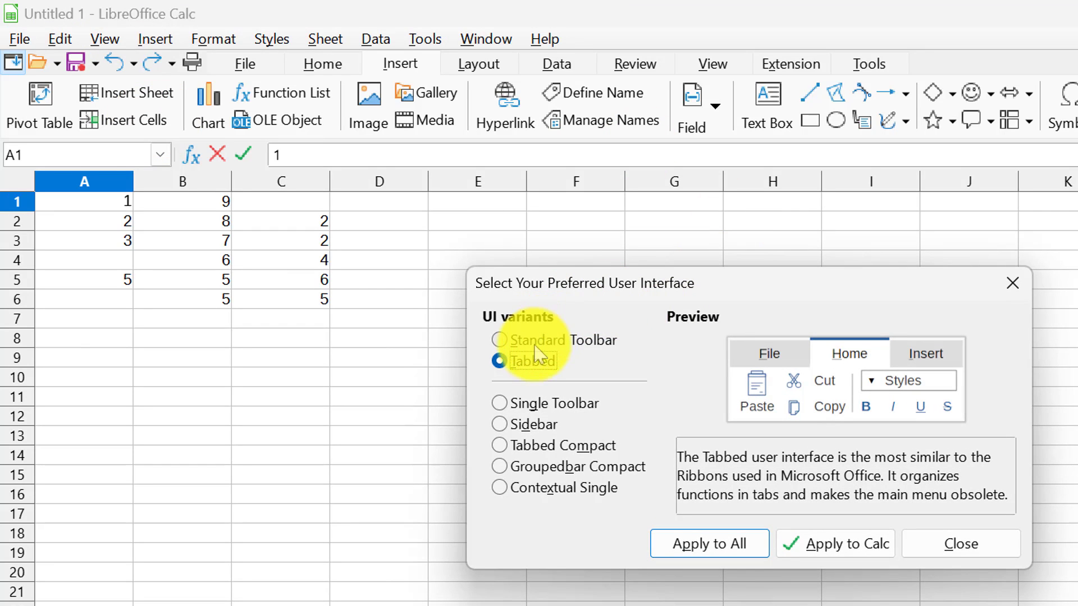
click(501, 341)
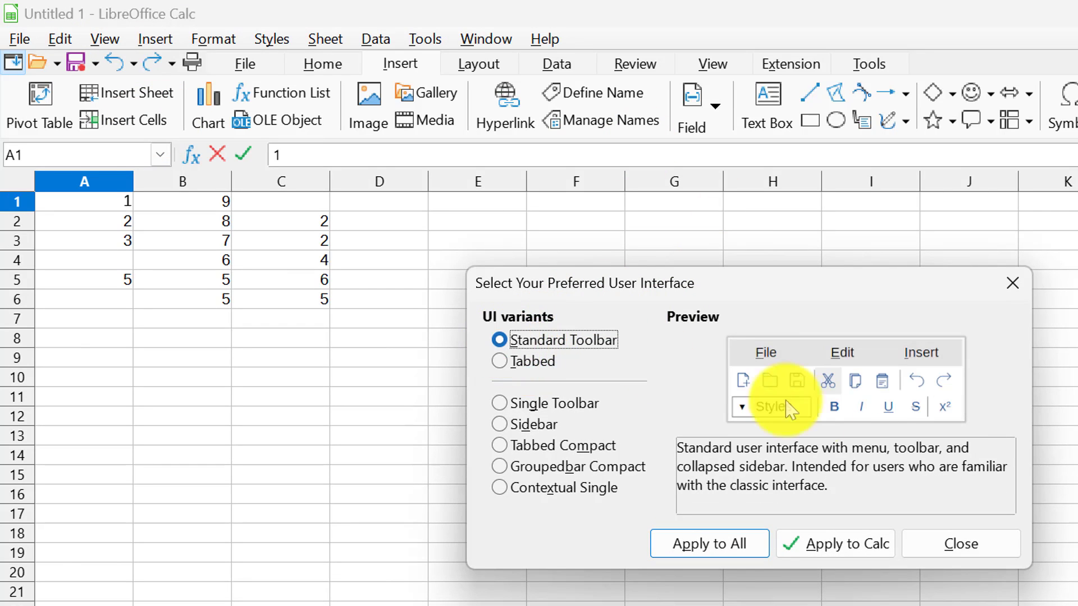
click(870, 549)
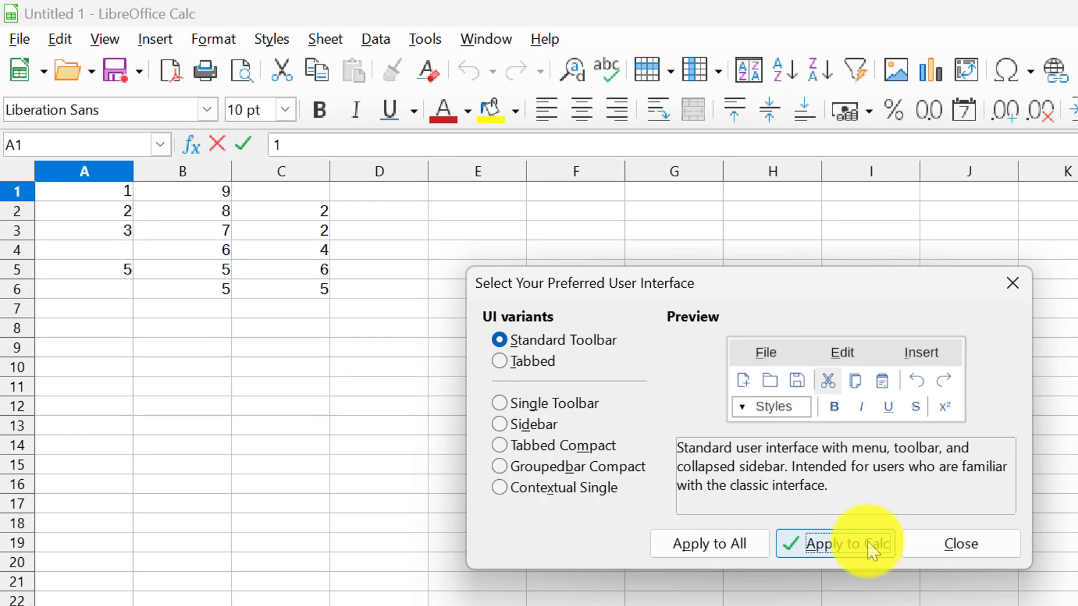
- Close the interface selection dialog and enter "this is example of excel" in cell F3
click(951, 554)
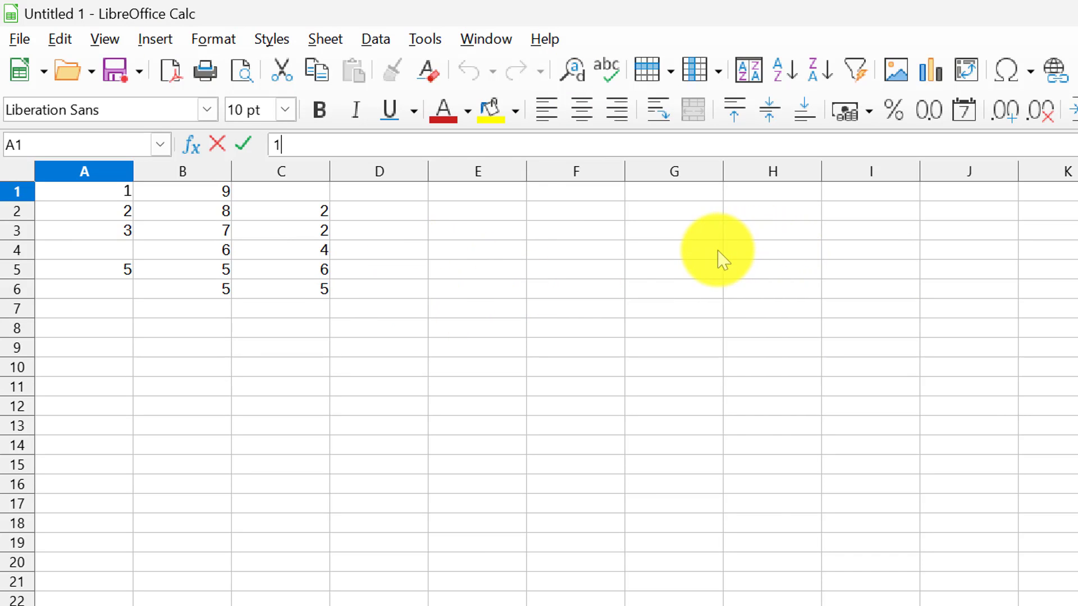
click(568, 231)
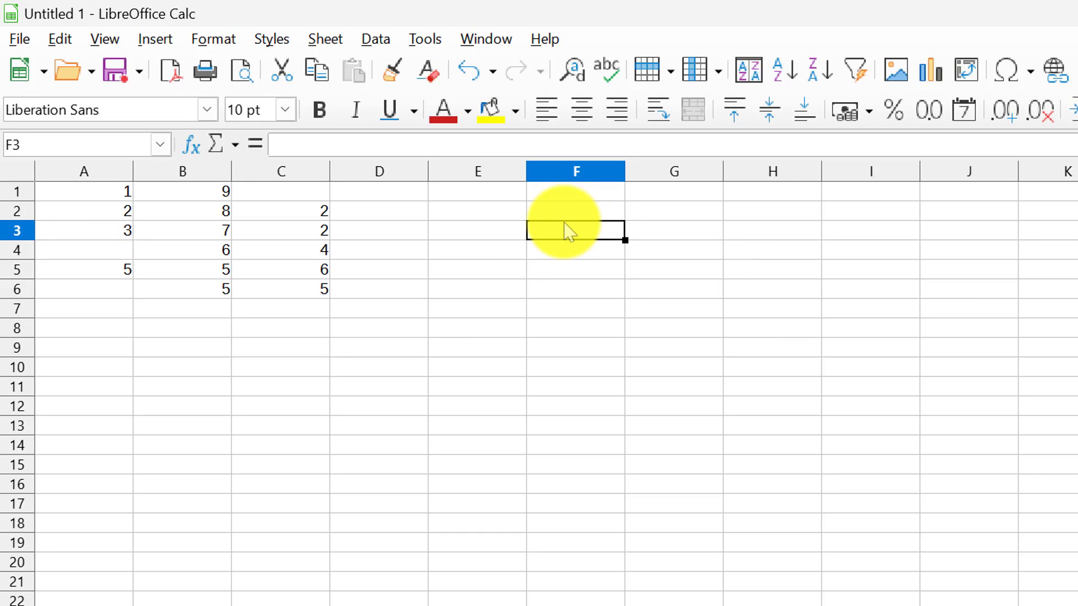
text(th)
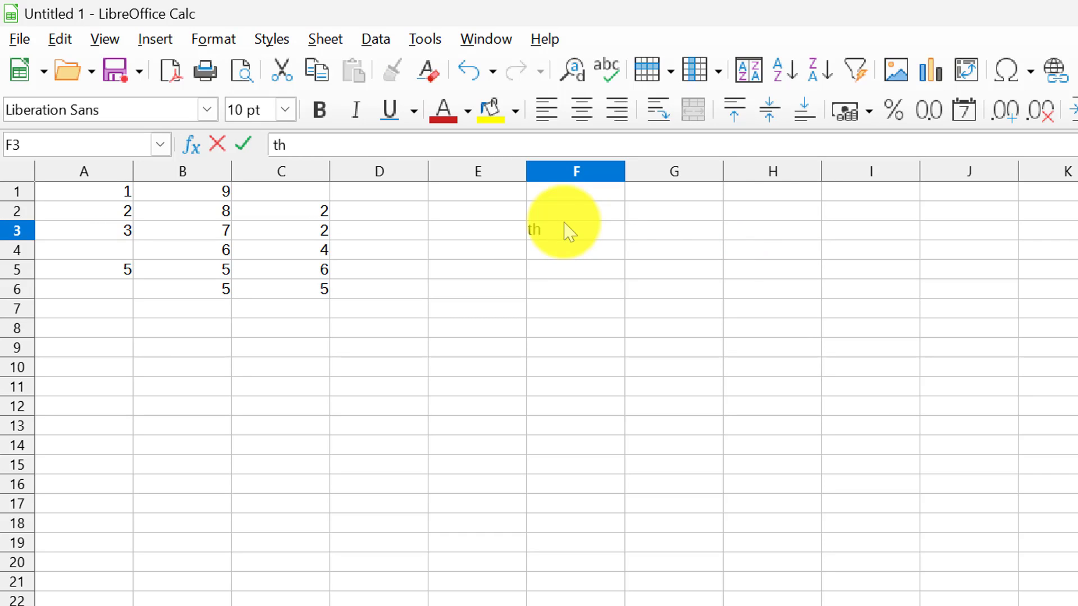
text(is is example of excel)
click(666, 388)
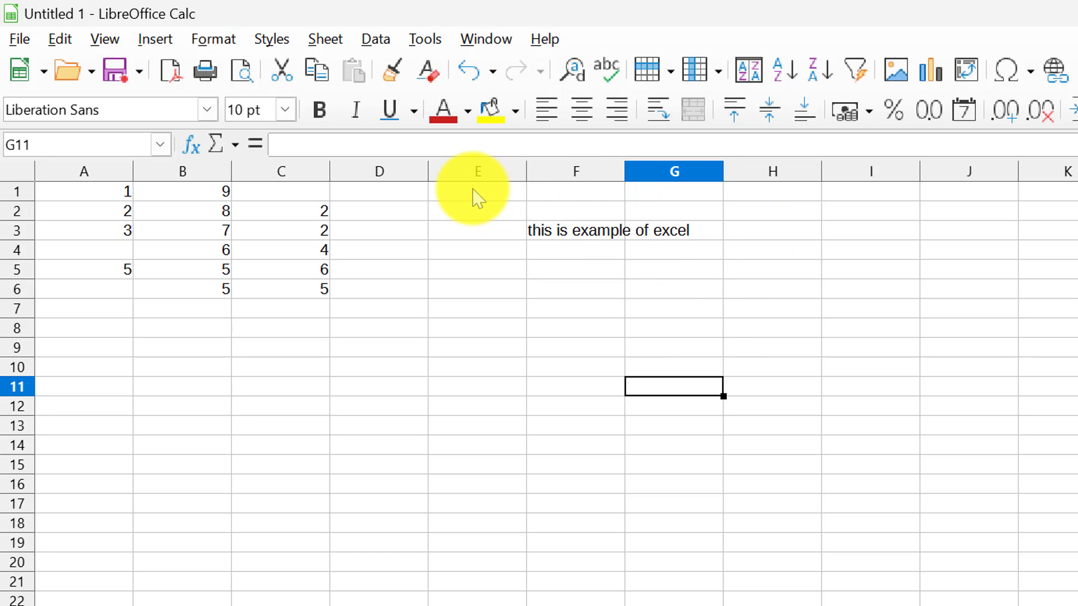
- Merge and center the cell range E1:H5 around the example text
mouse_move(474, 193)
mouse_down()
mouse_move(681, 253)
mouse_move(753, 258)
mouse_move(755, 278)
mouse_up()
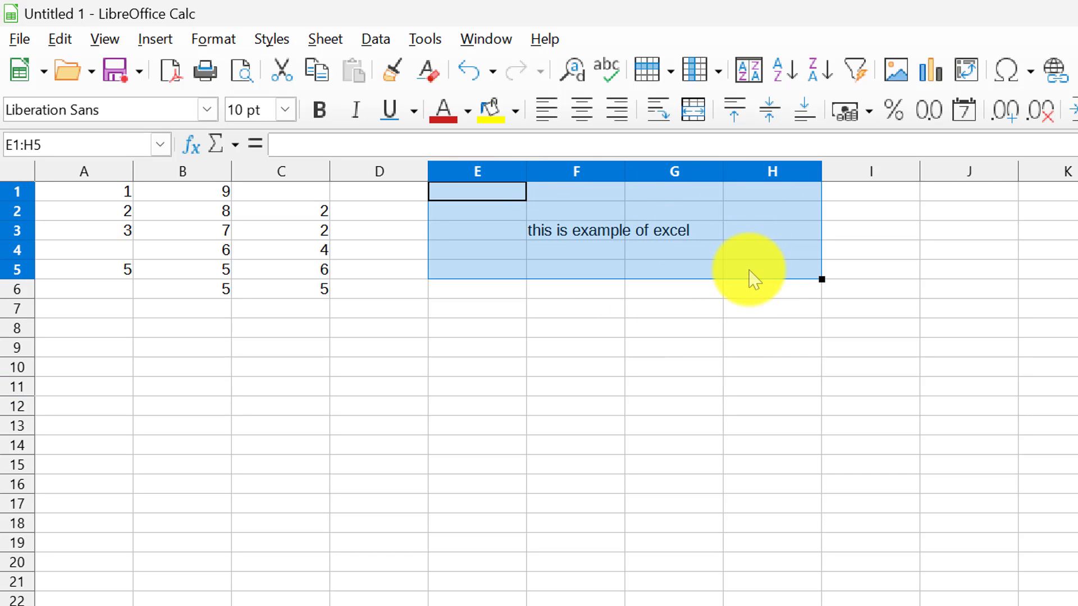
click(703, 124)
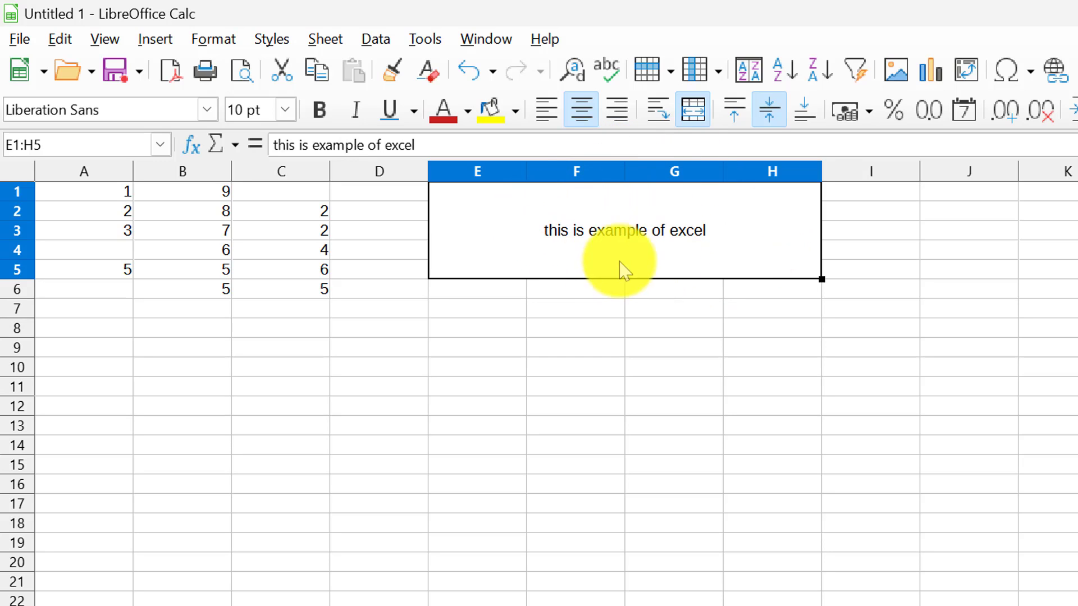
- Try left, center and right horizontal alignment on the text in the merged cell E1:H5
click(551, 117)
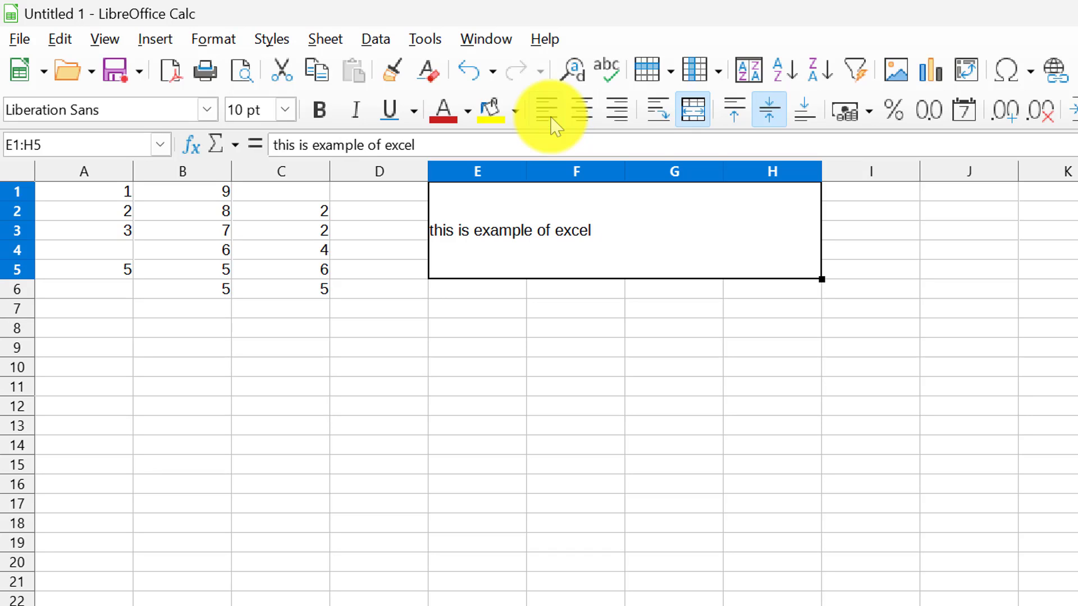
click(584, 123)
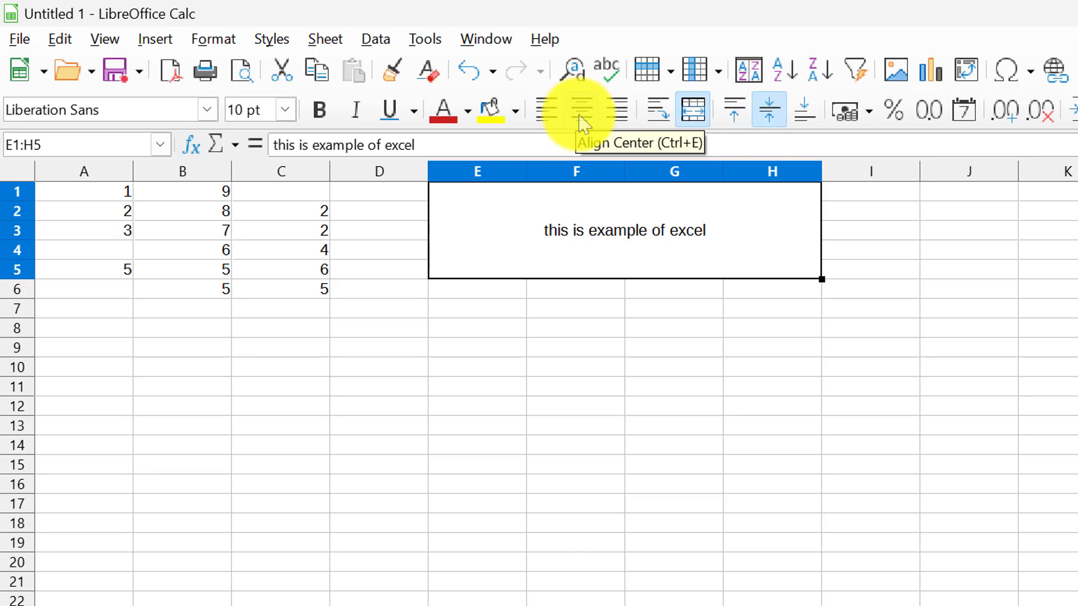
click(615, 122)
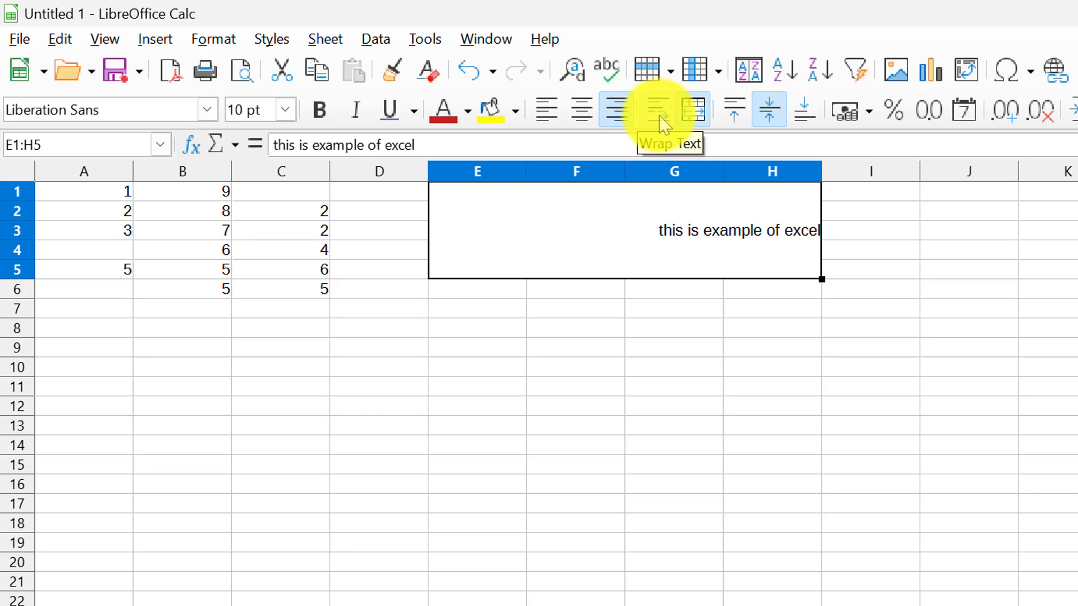
- Try top and middle vertical alignment on the merged cell's text, and settle on bottom alignment with horizontal centering
click(736, 115)
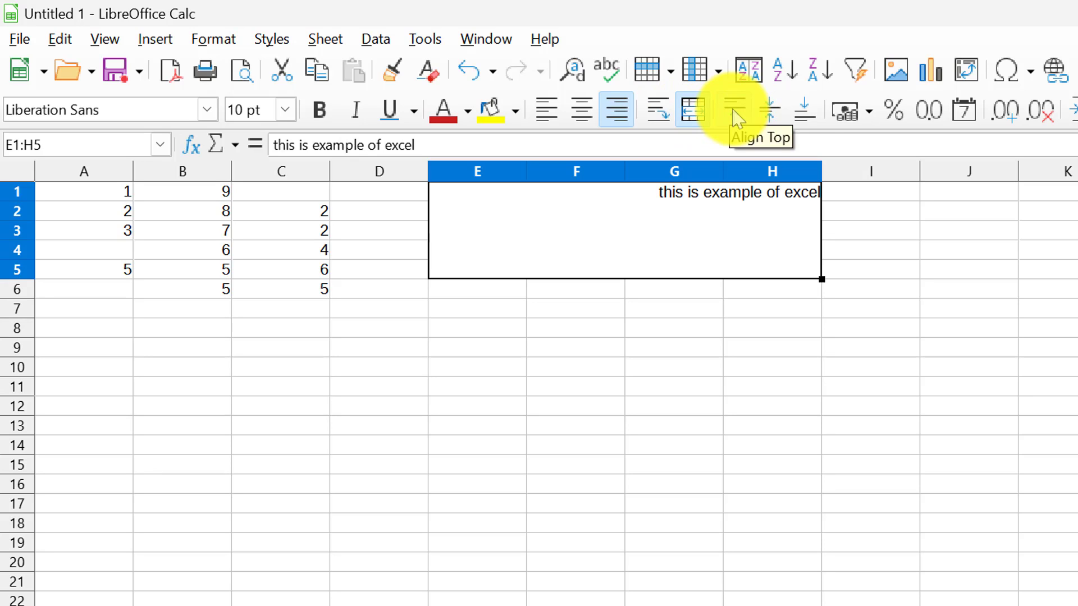
click(773, 116)
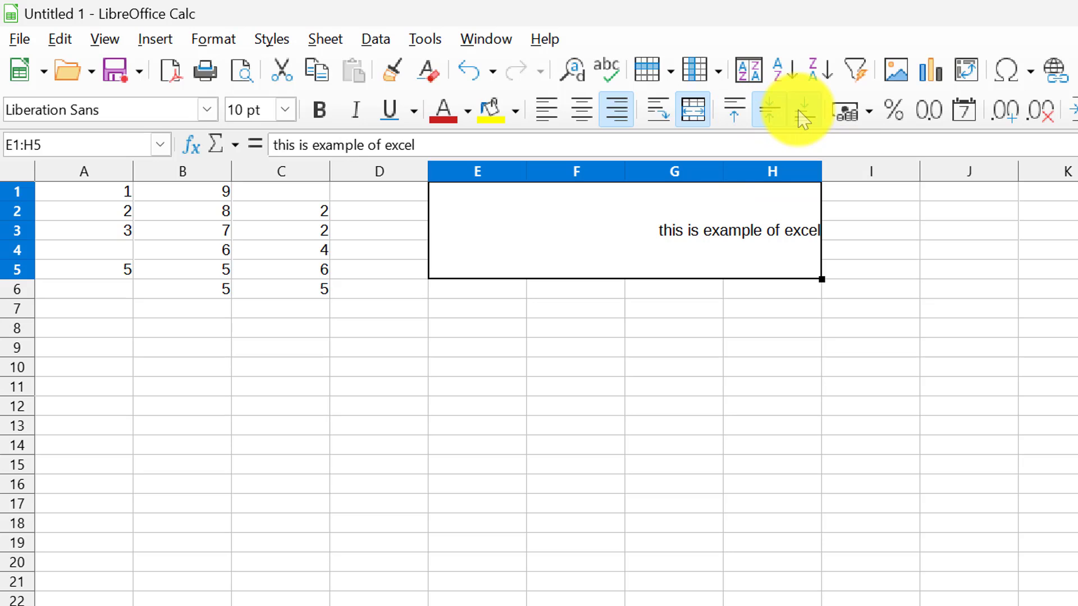
click(800, 113)
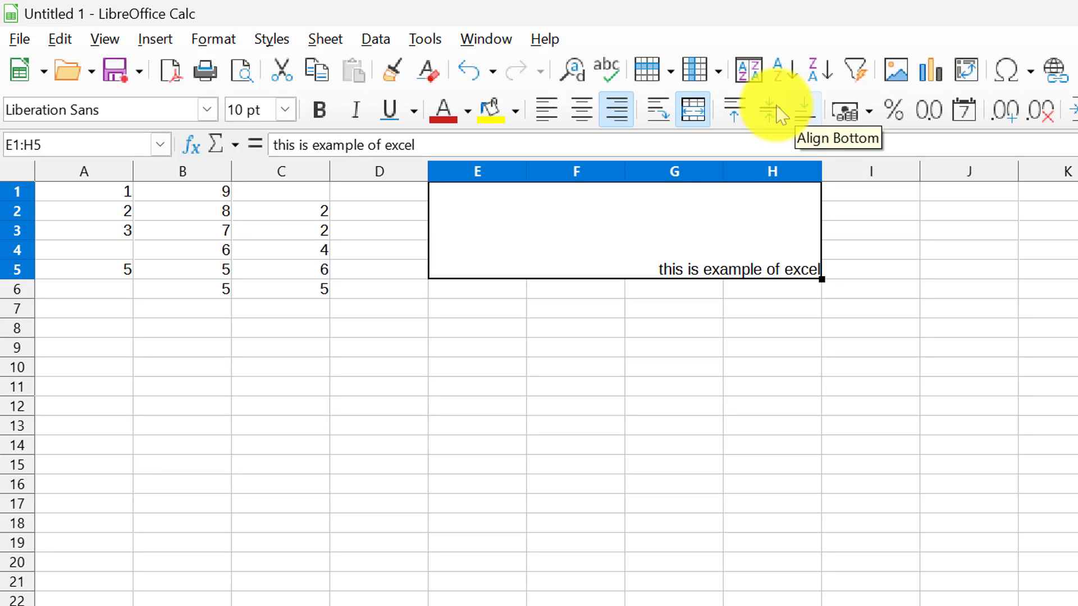
click(580, 117)
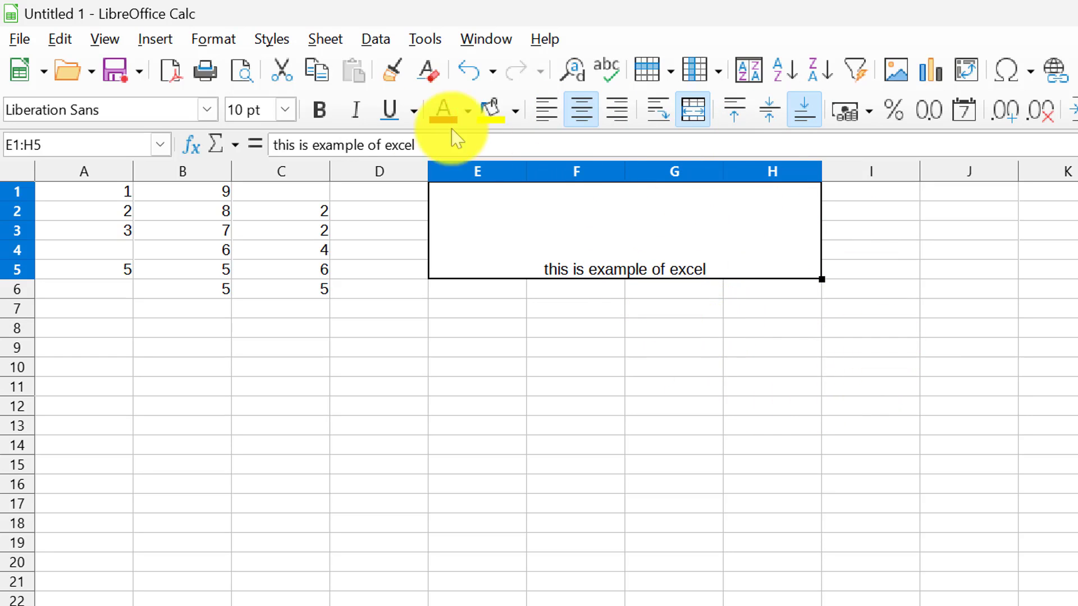
- Set the merged cell's font size to 13 pt and make its text bold, italic and underlined
click(286, 111)
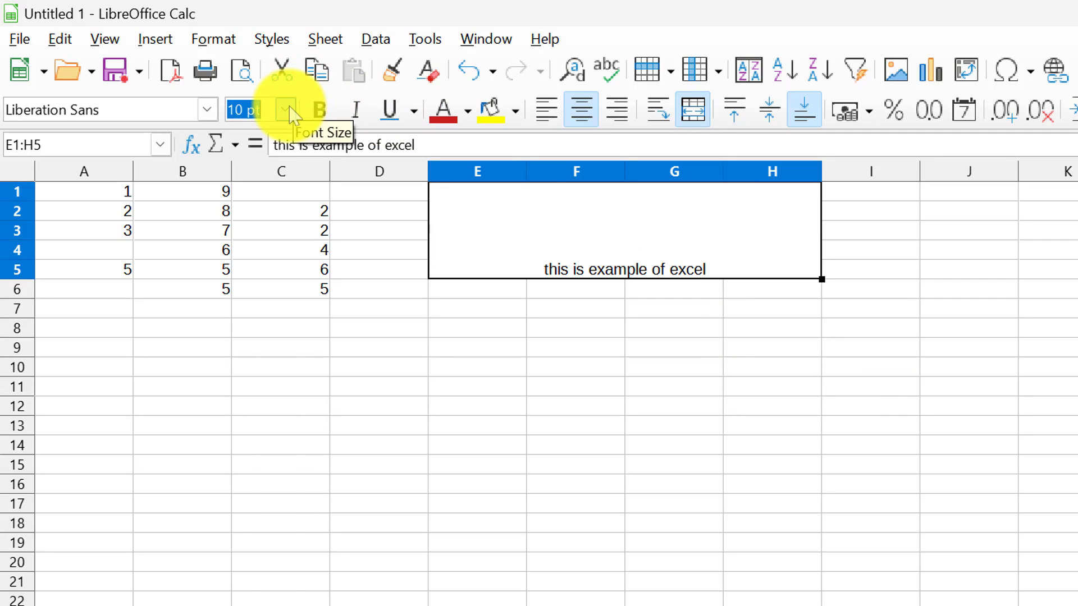
click(247, 366)
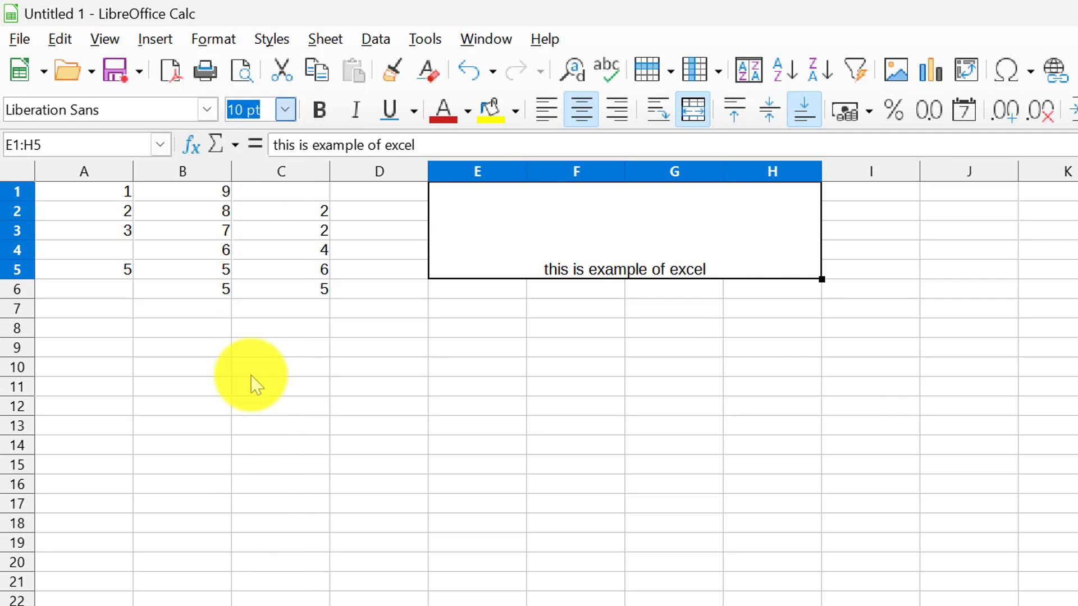
key(ctrl+z)
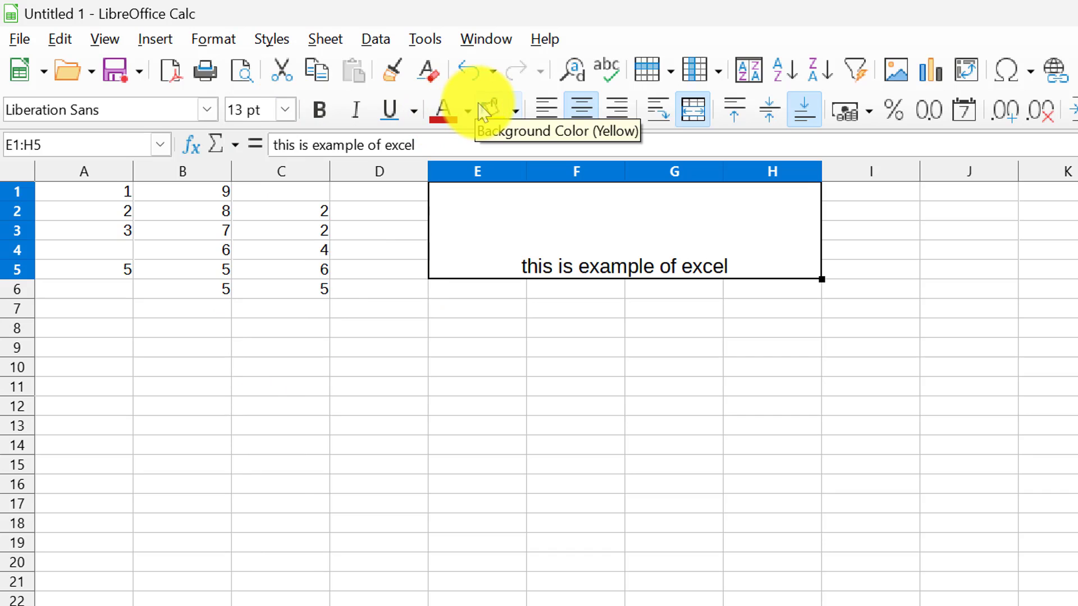
click(330, 113)
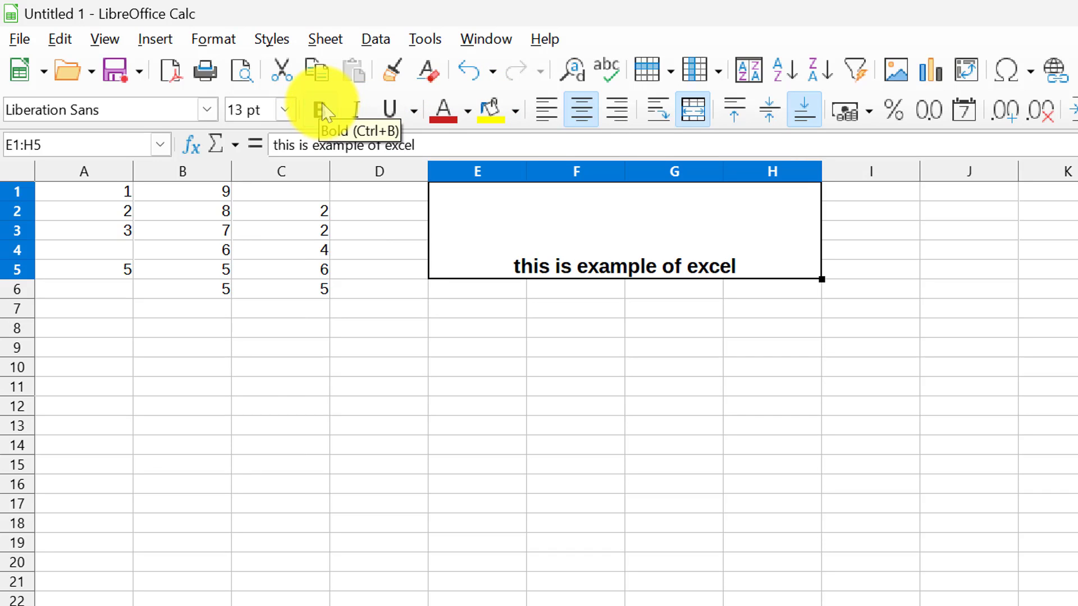
click(354, 114)
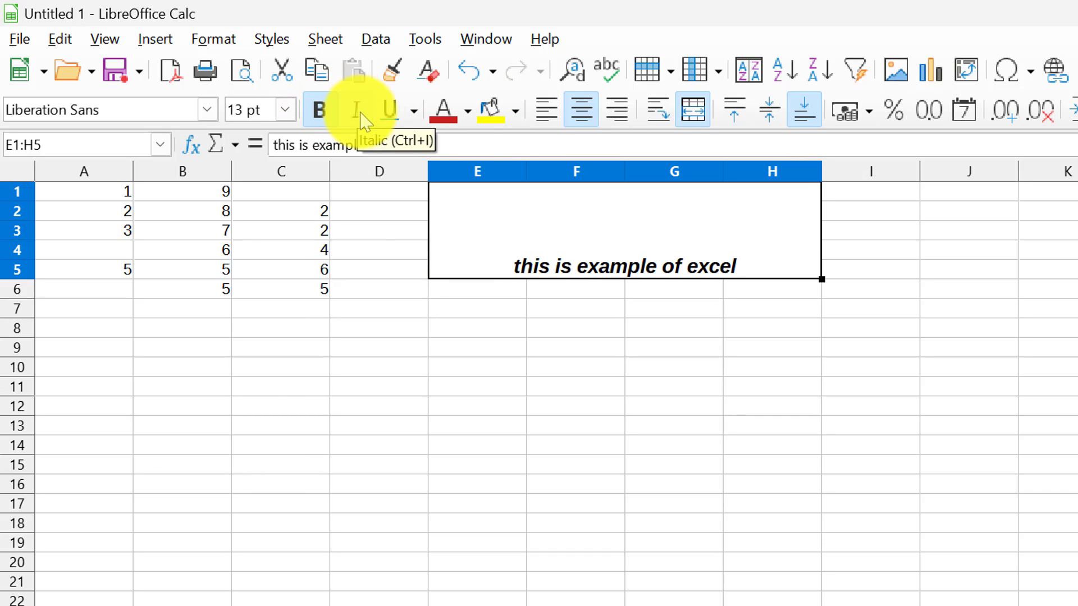
click(388, 117)
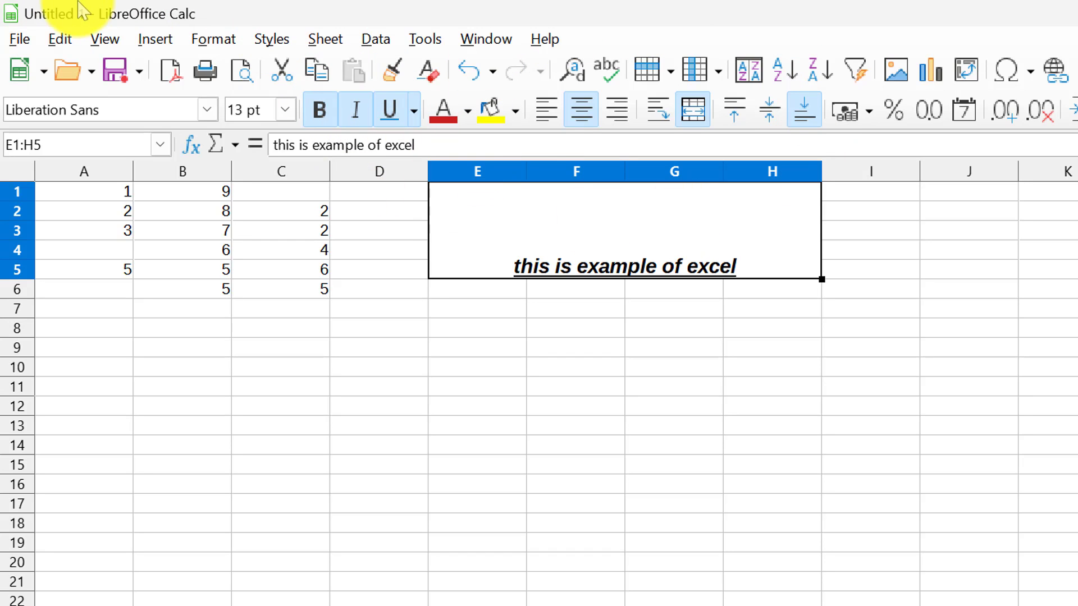
click(21, 38)
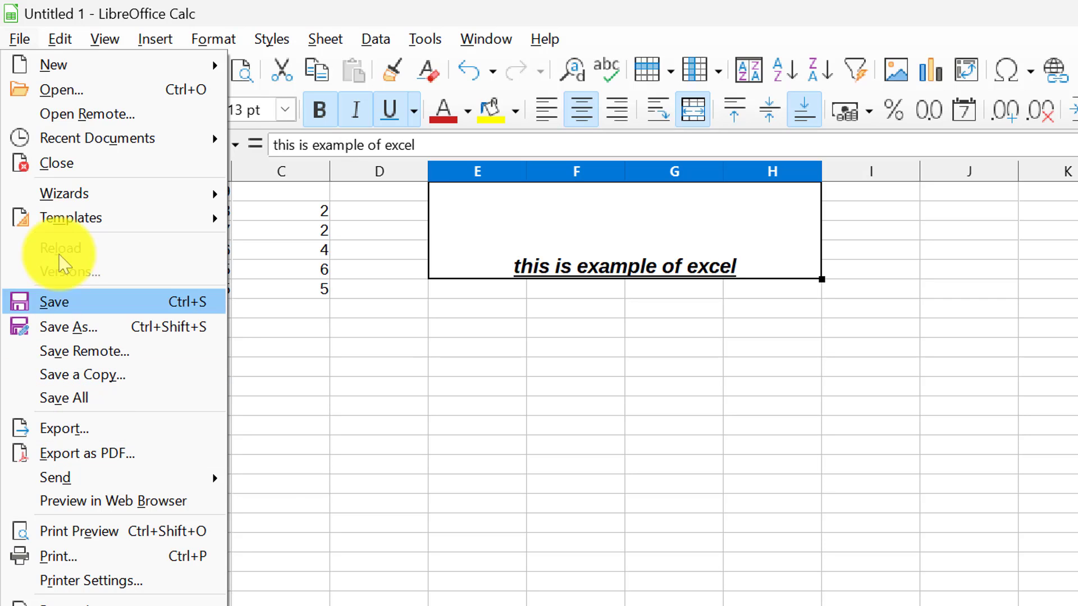
mouse_move(63, 48)
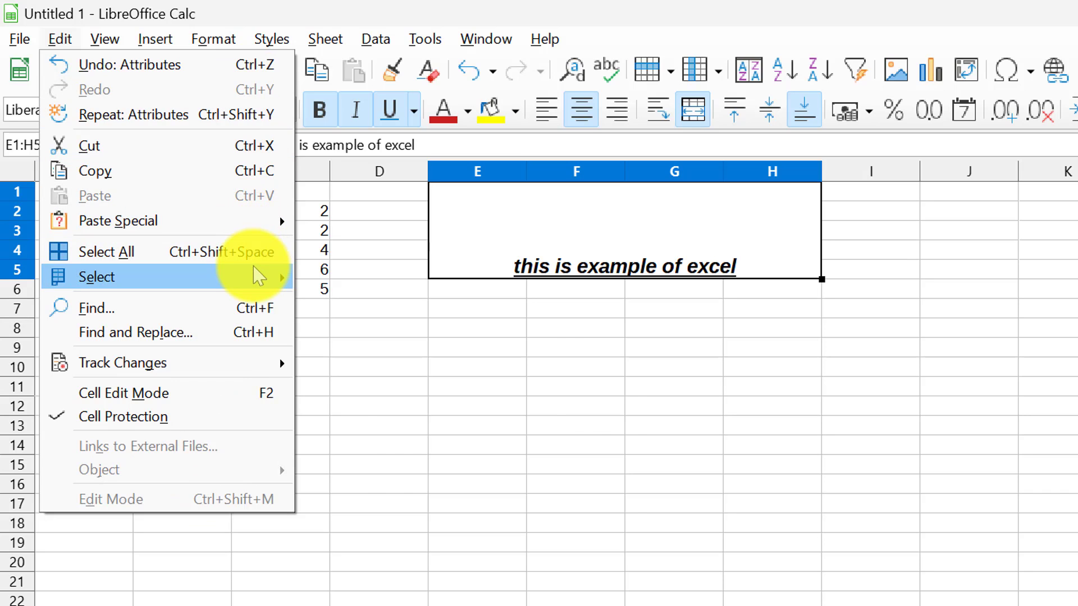
mouse_move(257, 276)
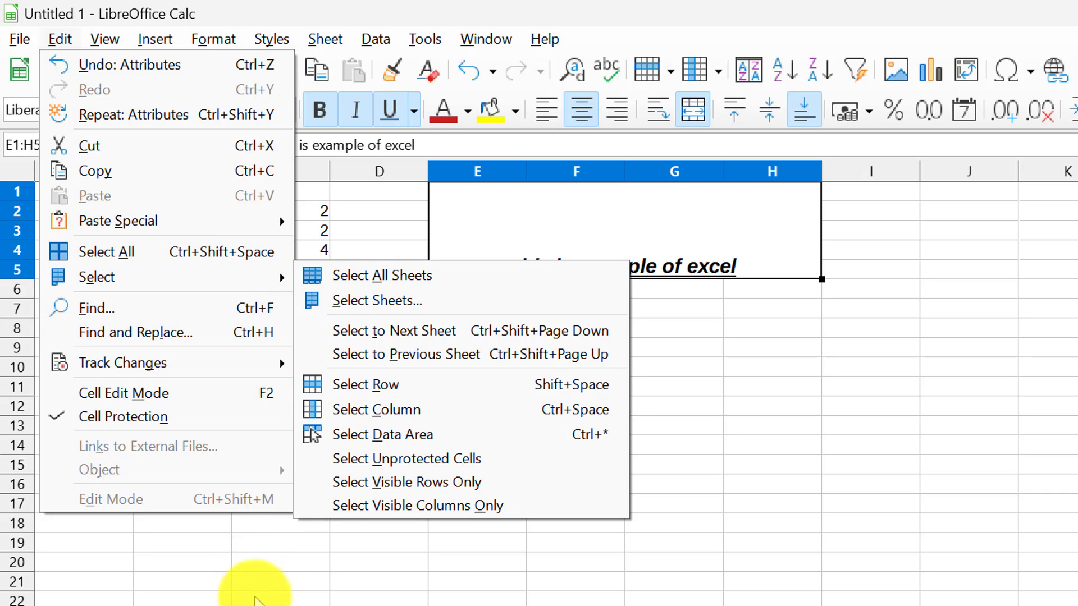
mouse_move(110, 45)
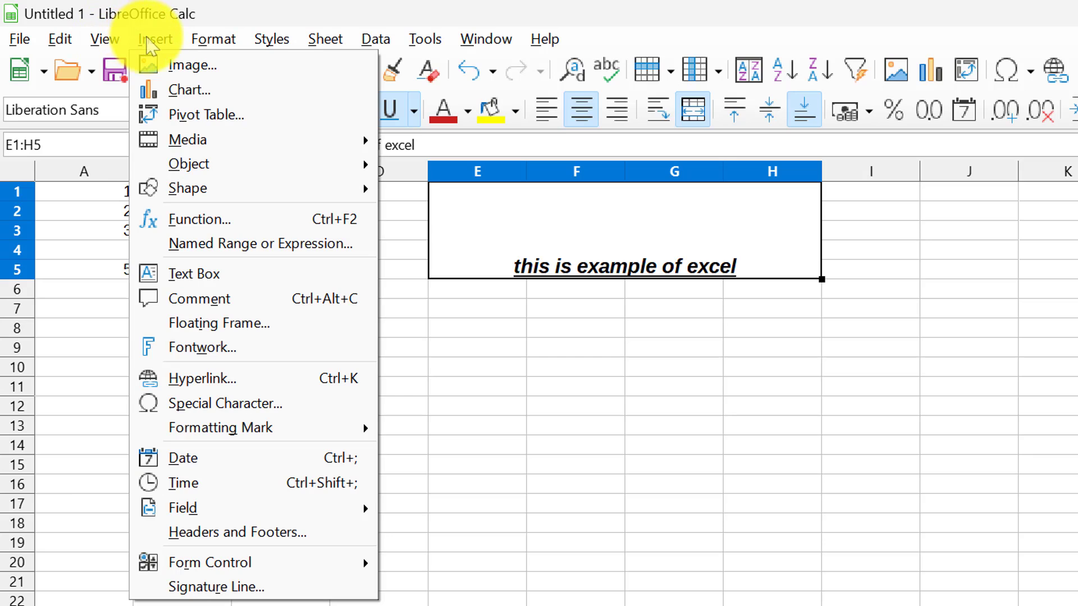
click(681, 457)
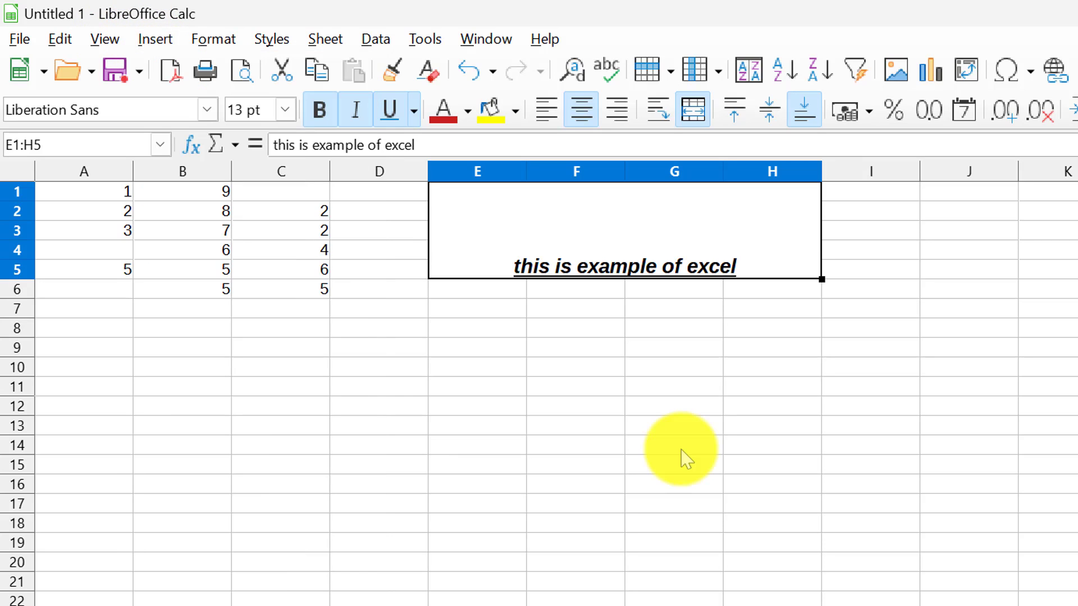
click(218, 200)
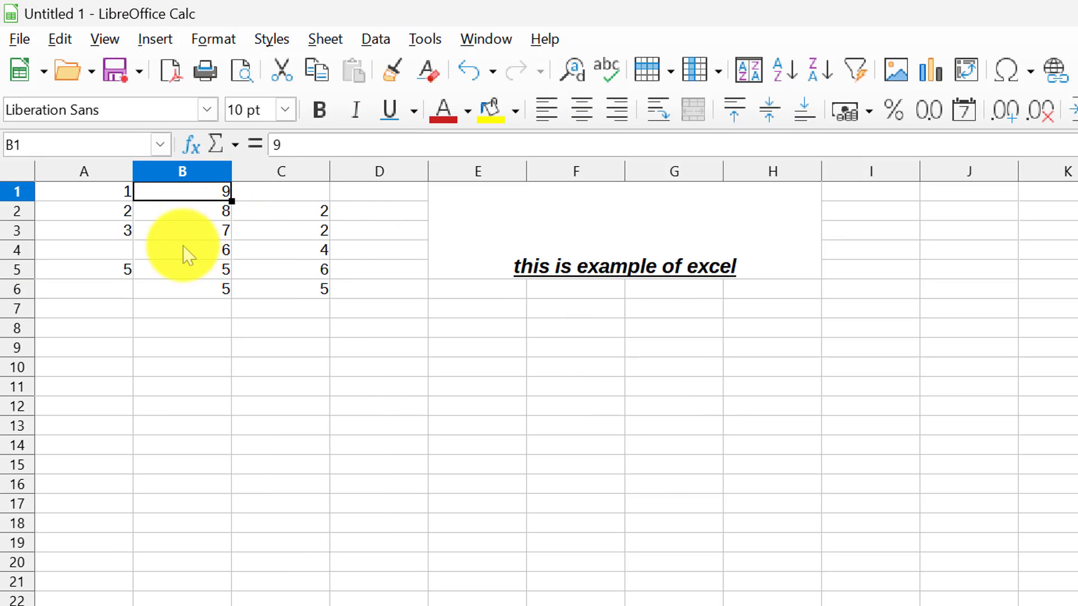
- Enter a list of seven first names in cells E9 to E15
click(466, 351)
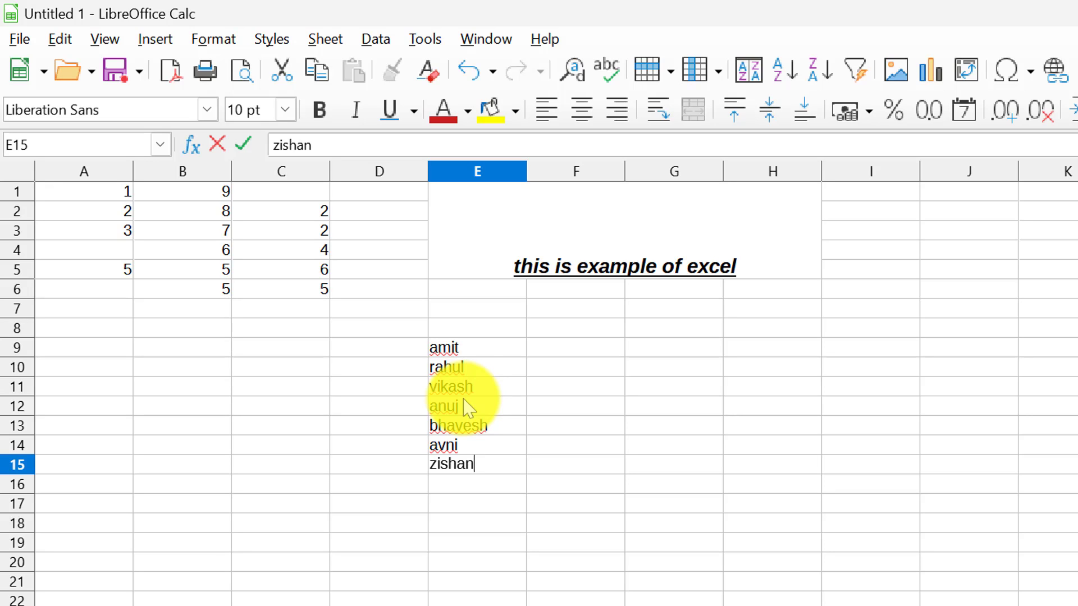
click(456, 352)
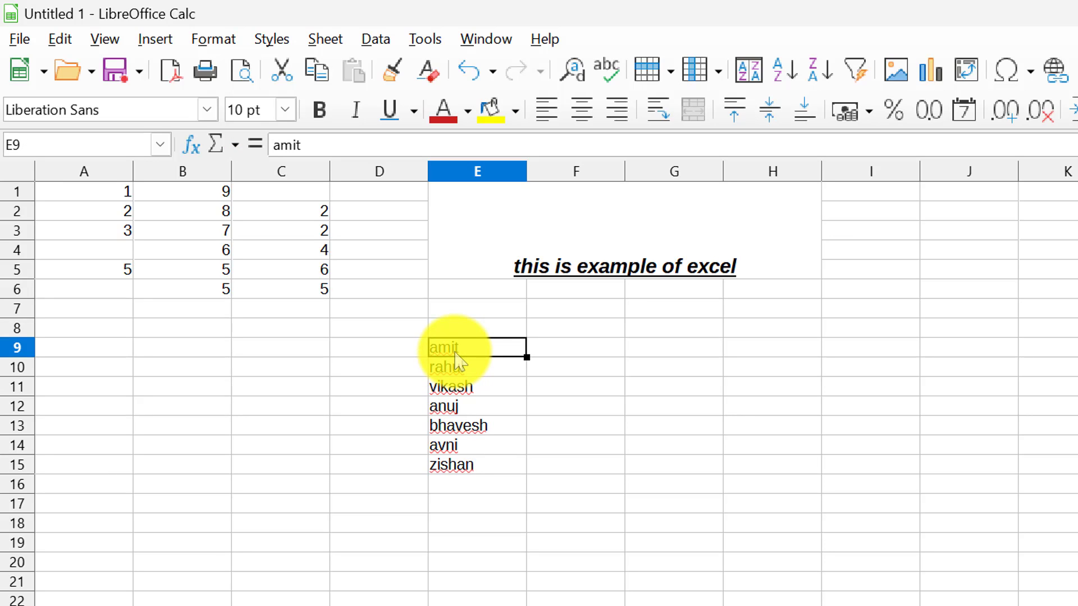
- Sort the names in E9:E15 in ascending order, and re-sort them in descending order
drag(455, 354, 471, 469)
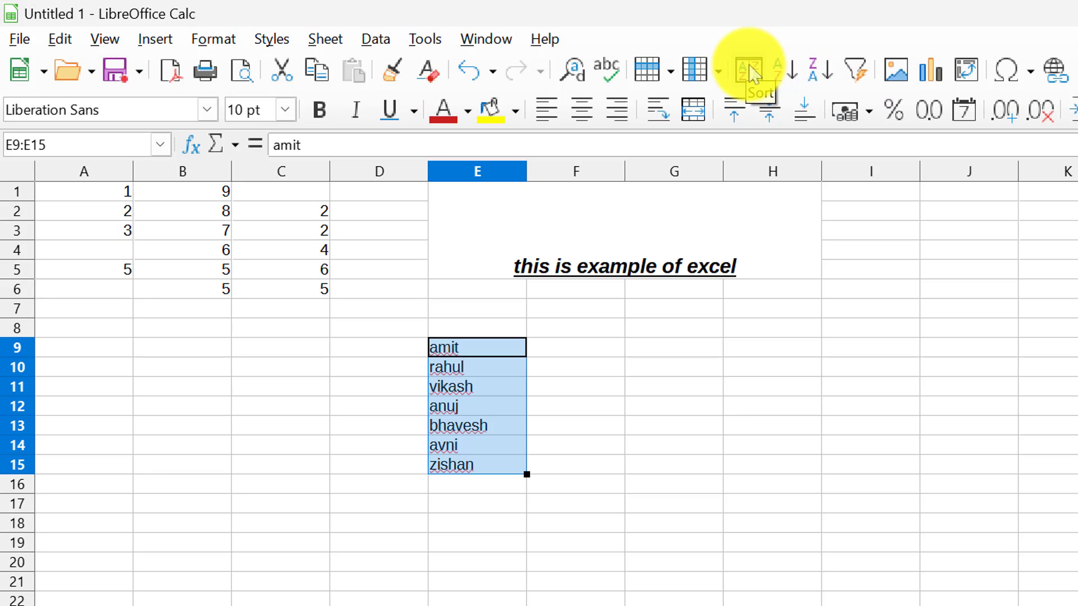
click(786, 79)
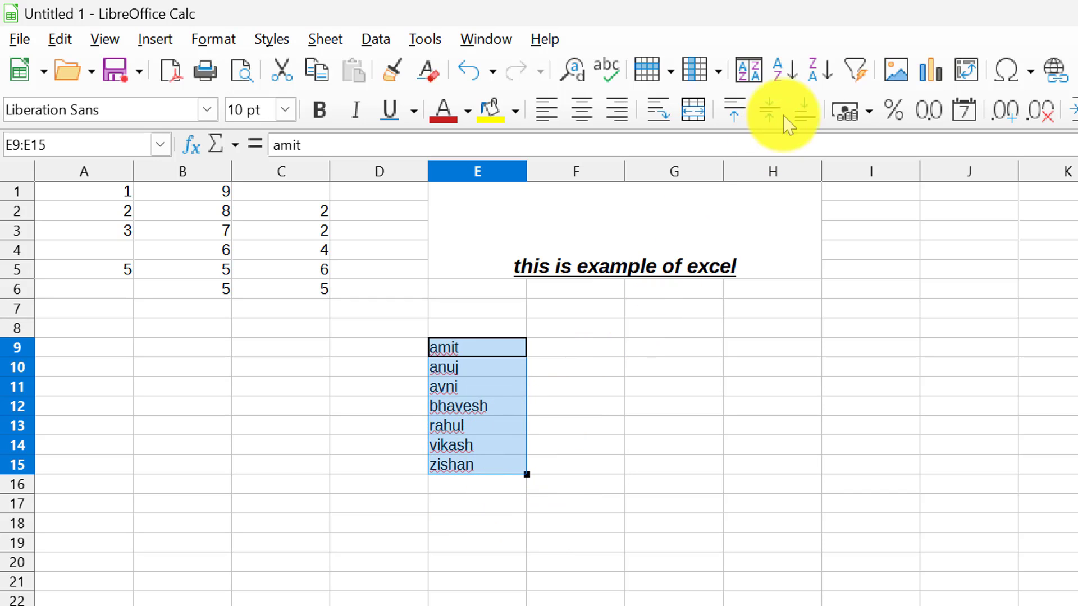
click(823, 68)
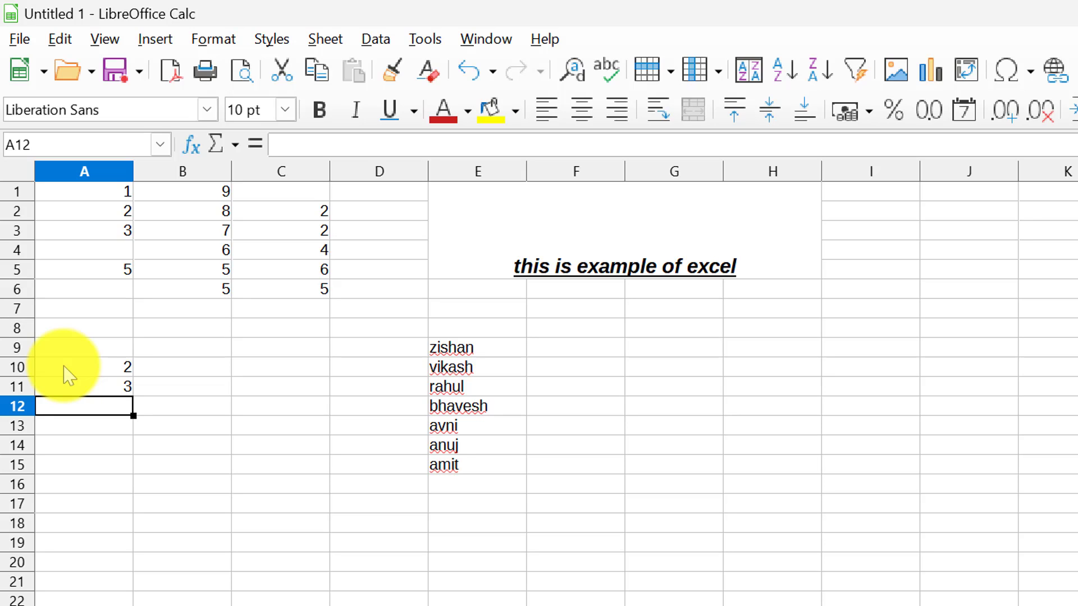
- Insert a blank row below row 10
click(22, 370)
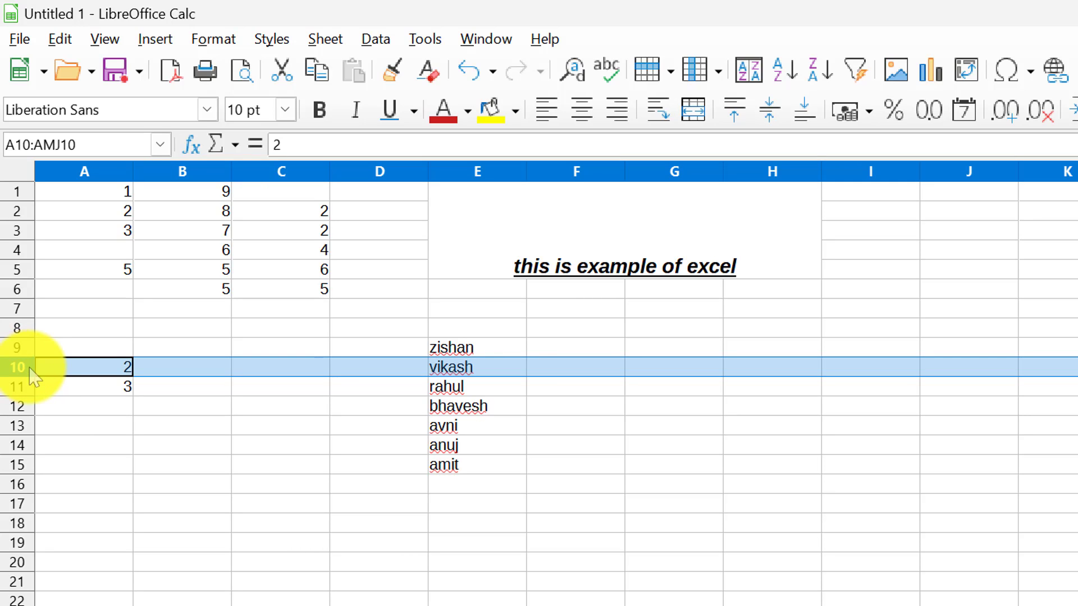
click(57, 388)
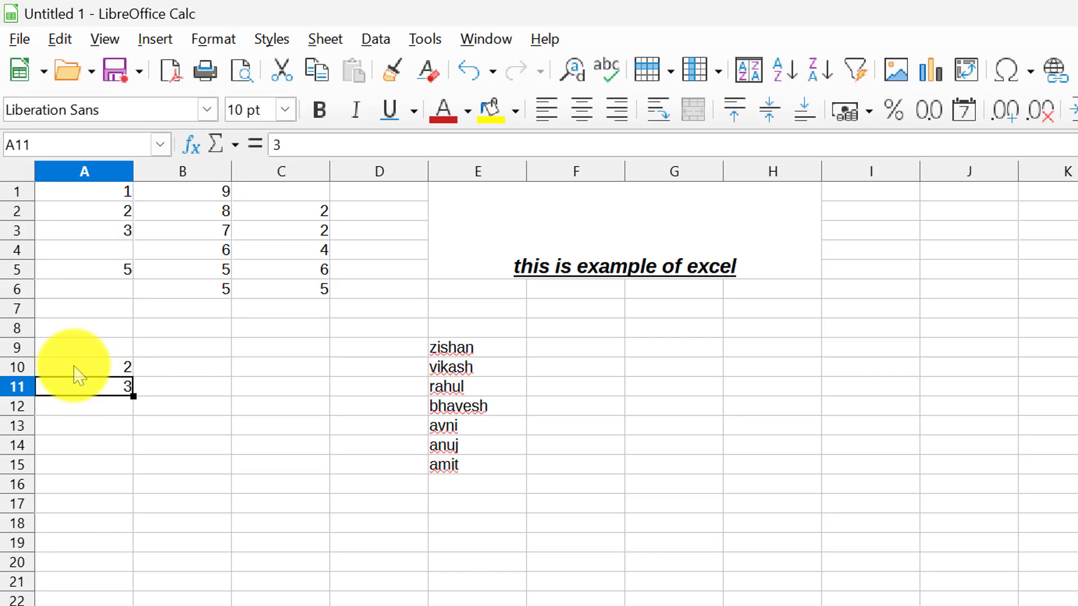
click(14, 369)
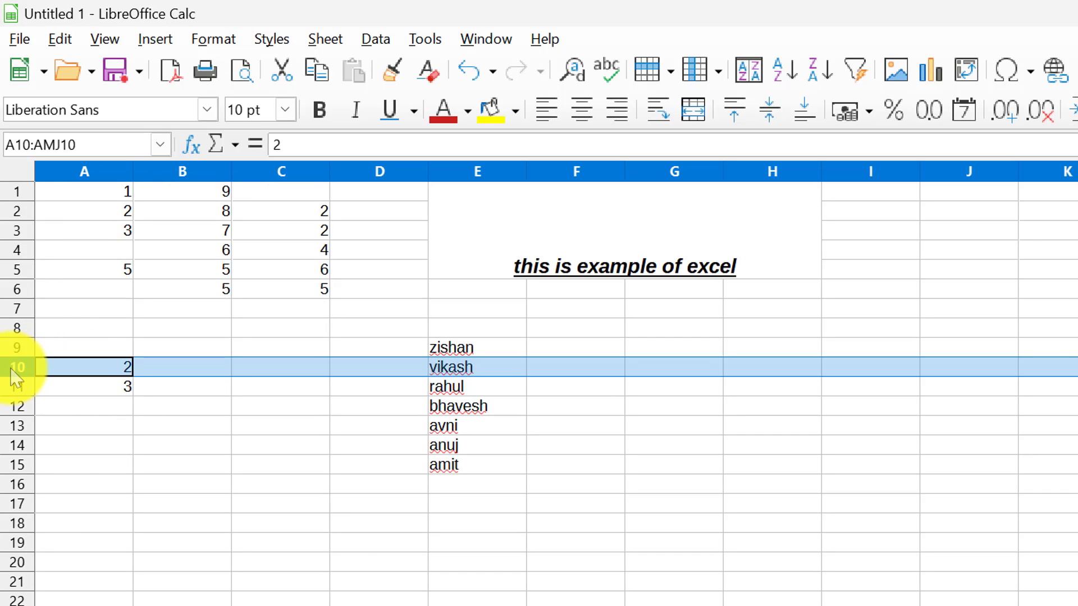
right_click(16, 377)
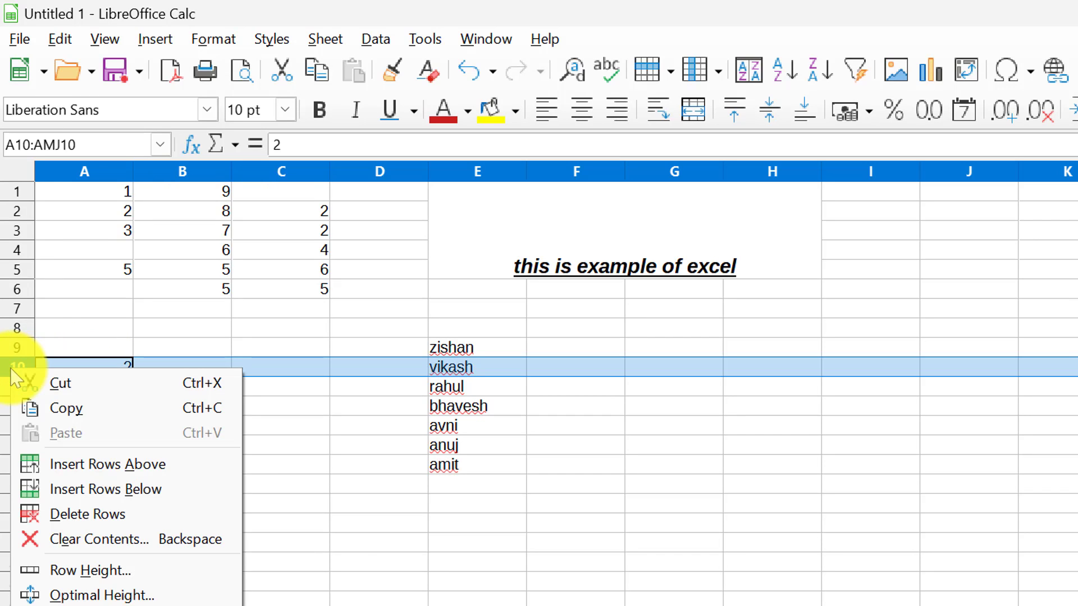
click(127, 500)
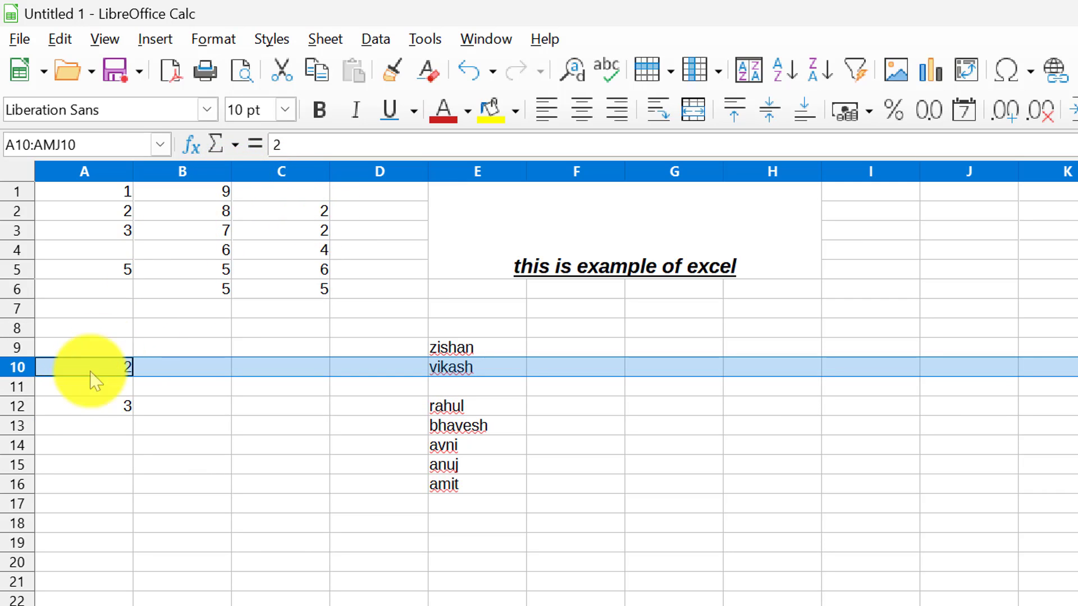
- Delete the blank row 11 between the rows holding the values 2 and 3
click(17, 387)
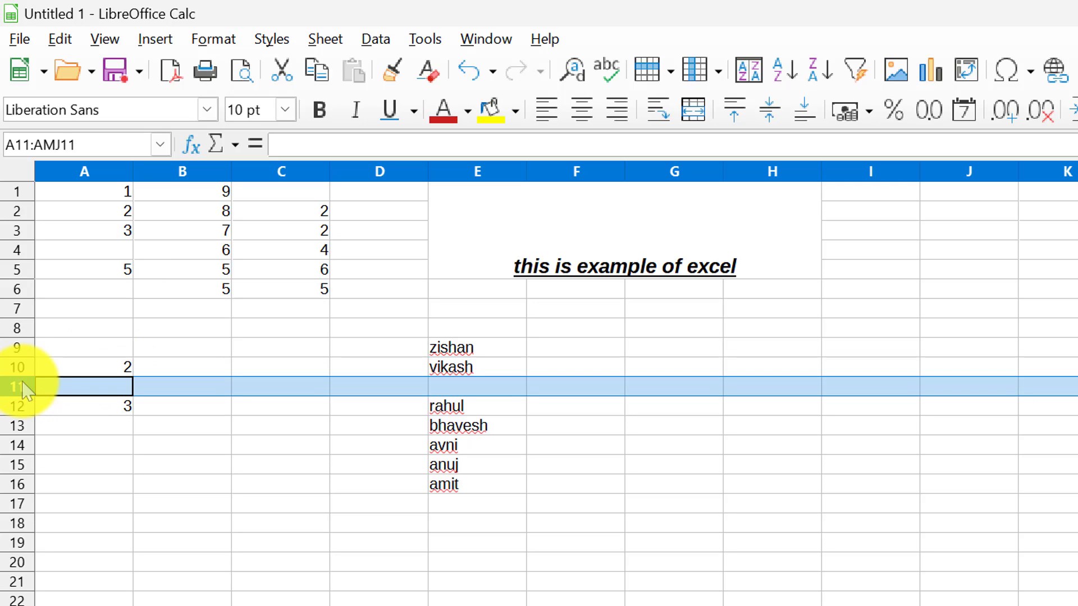
right_click(24, 389)
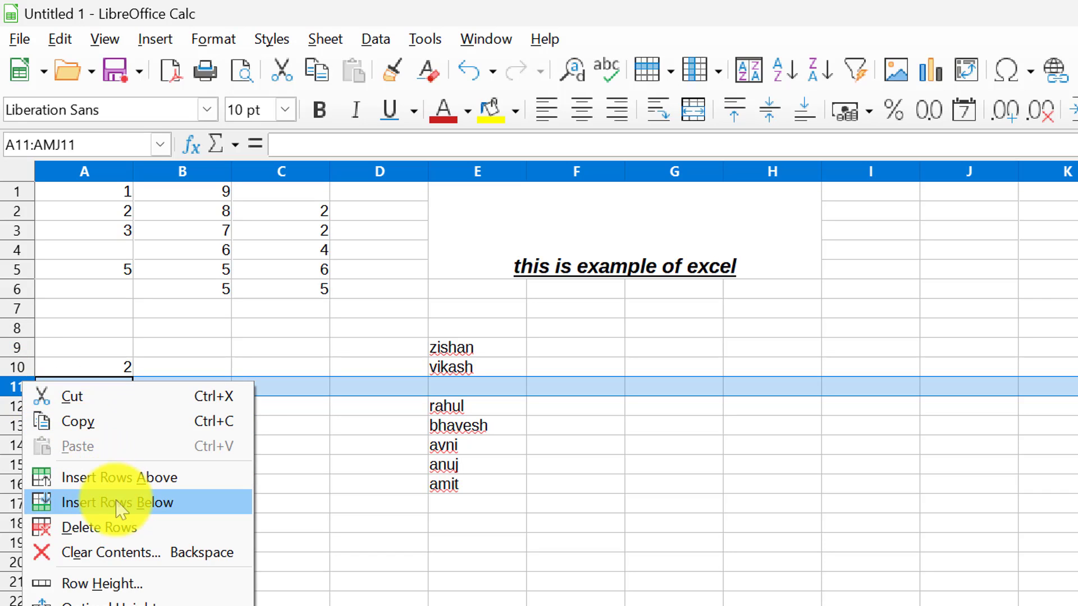
click(124, 532)
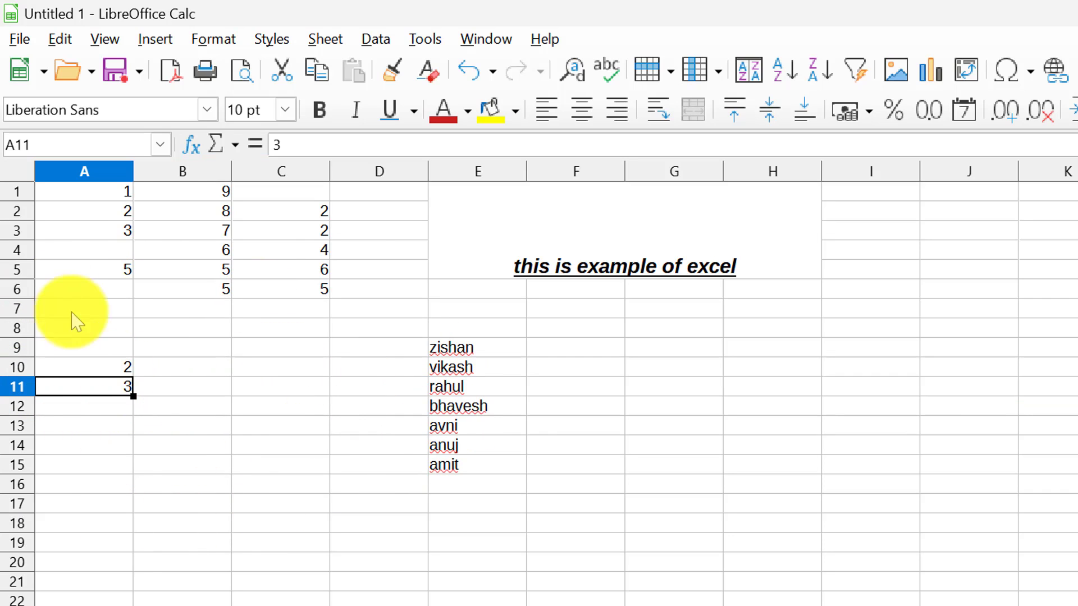
click(205, 177)
right_click(209, 186)
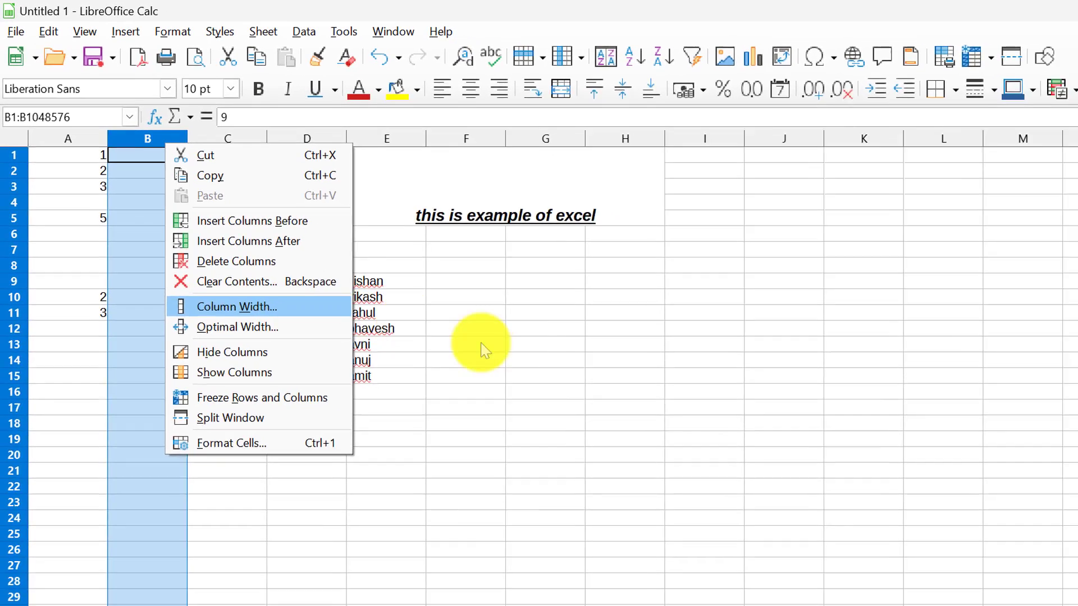
click(67, 505)
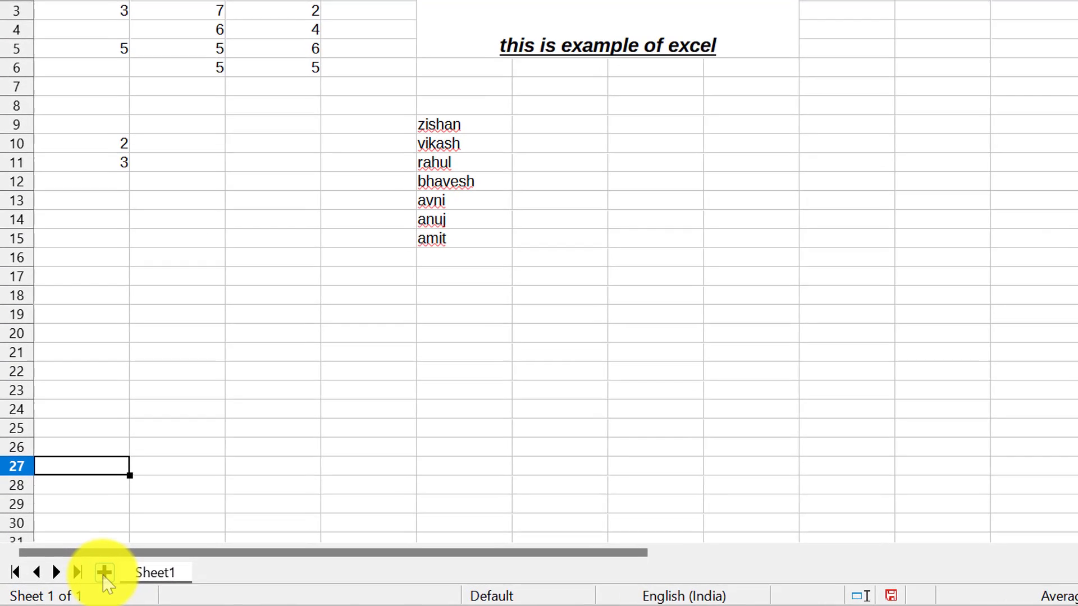
- Add two new sheets, Sheet2 and Sheet3, to the workbook
click(108, 572)
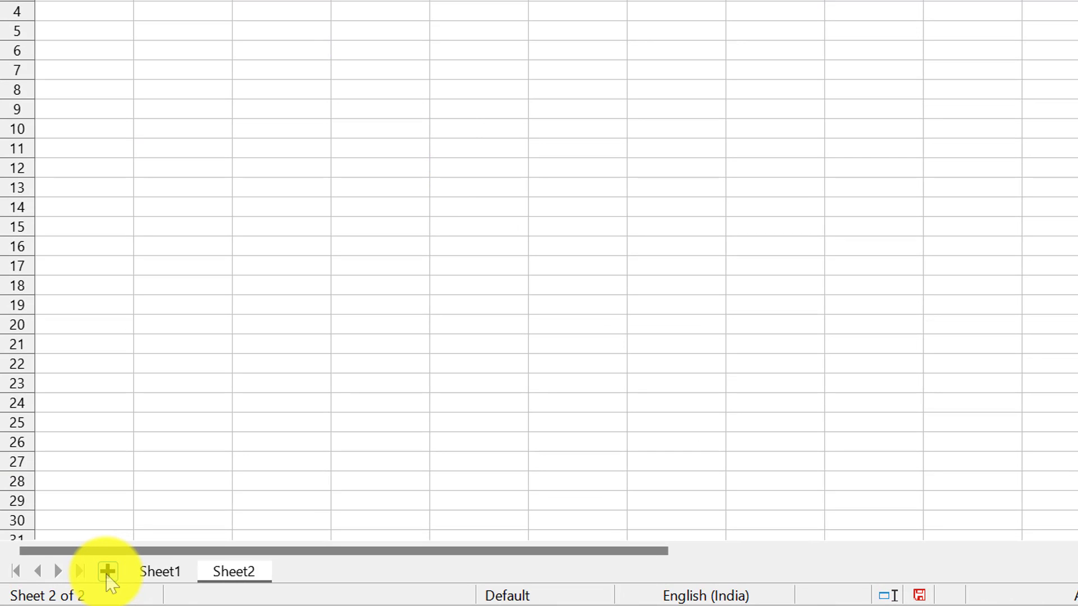
click(108, 572)
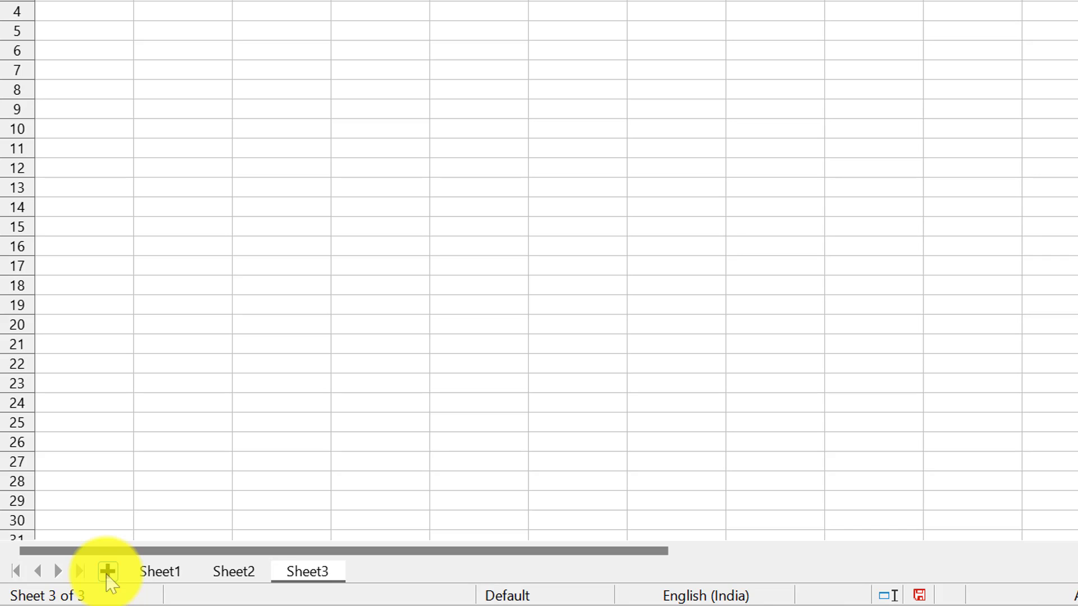
right_click(298, 573)
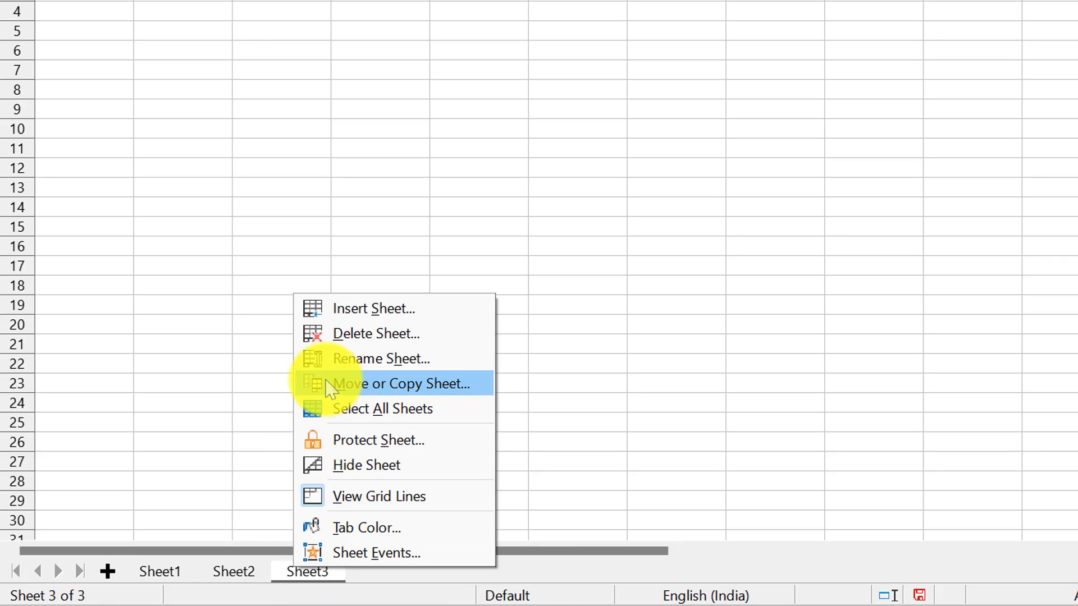
click(388, 359)
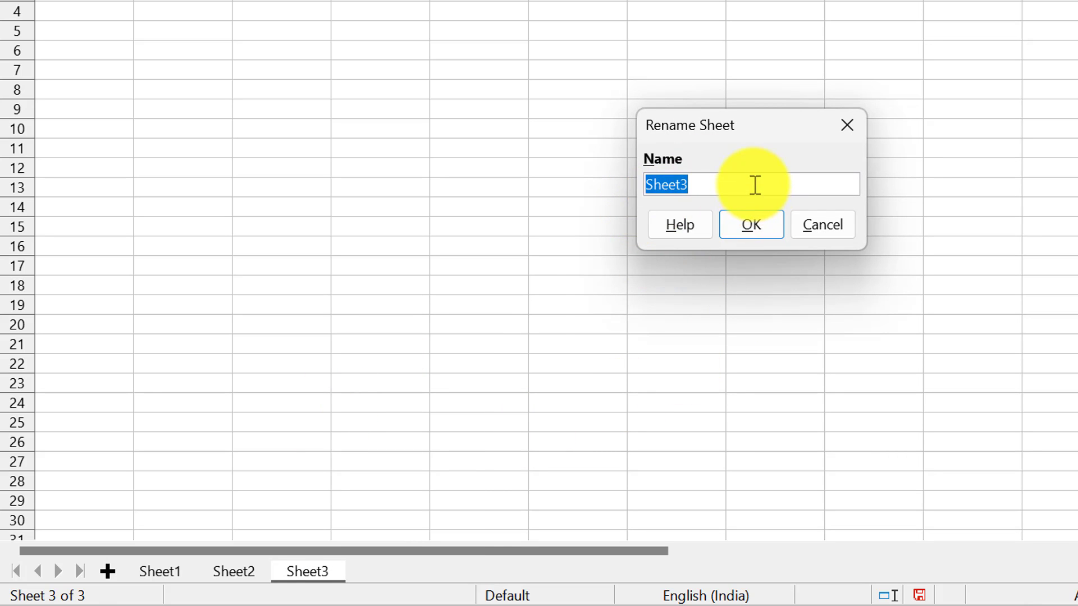
click(853, 126)
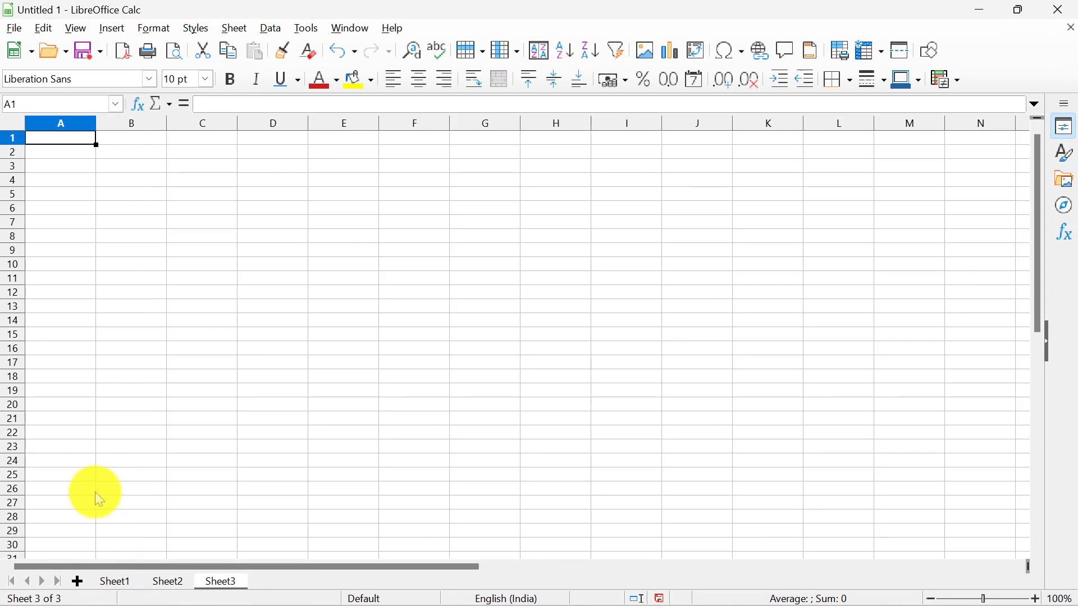
- Return to Sheet1 and hide row 10
click(116, 575)
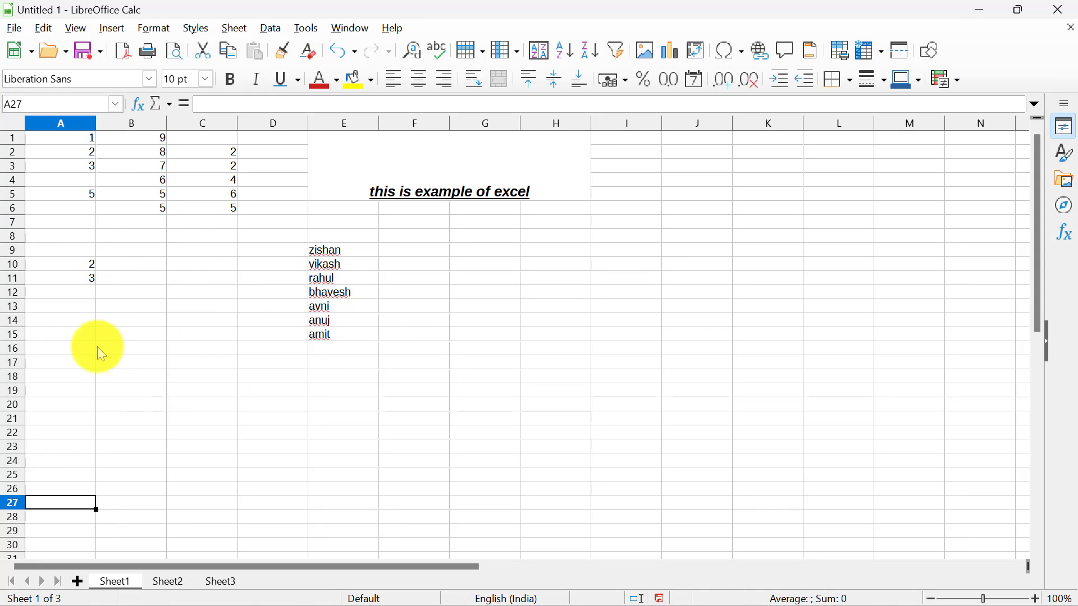
click(13, 265)
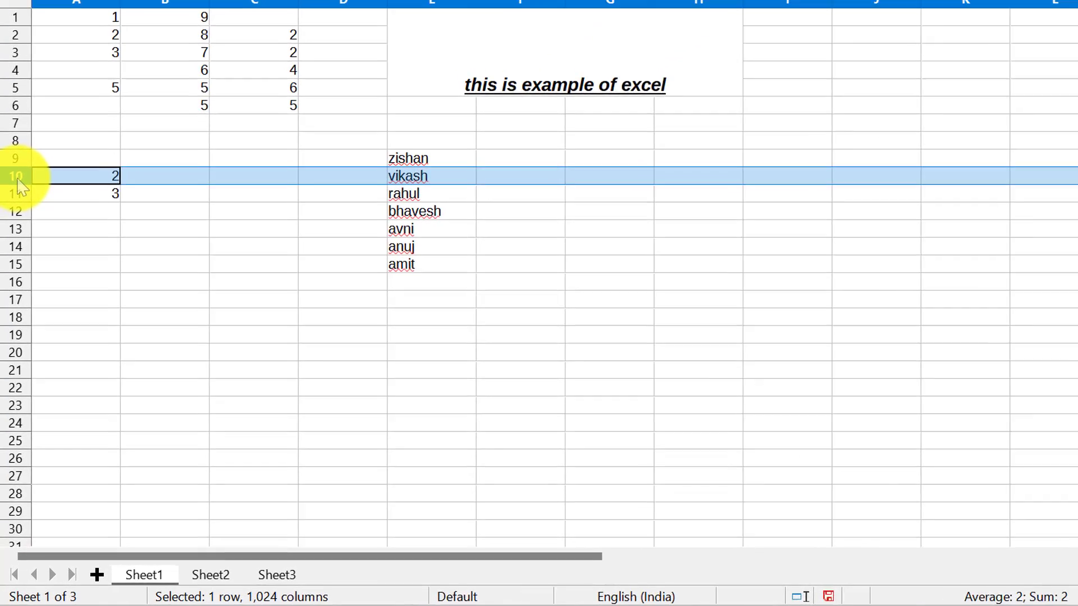
right_click(15, 270)
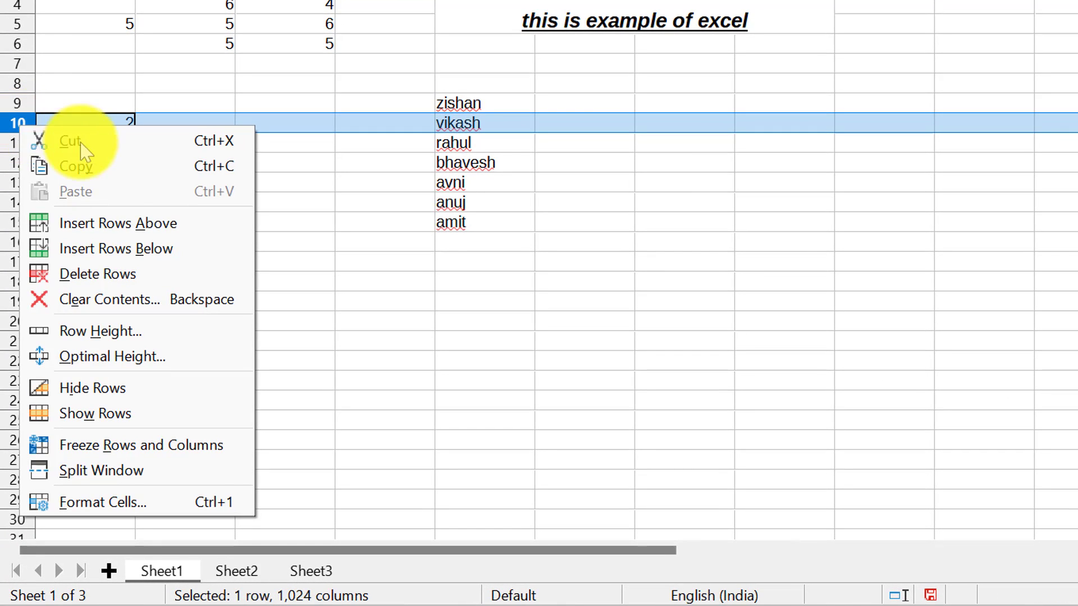
click(142, 396)
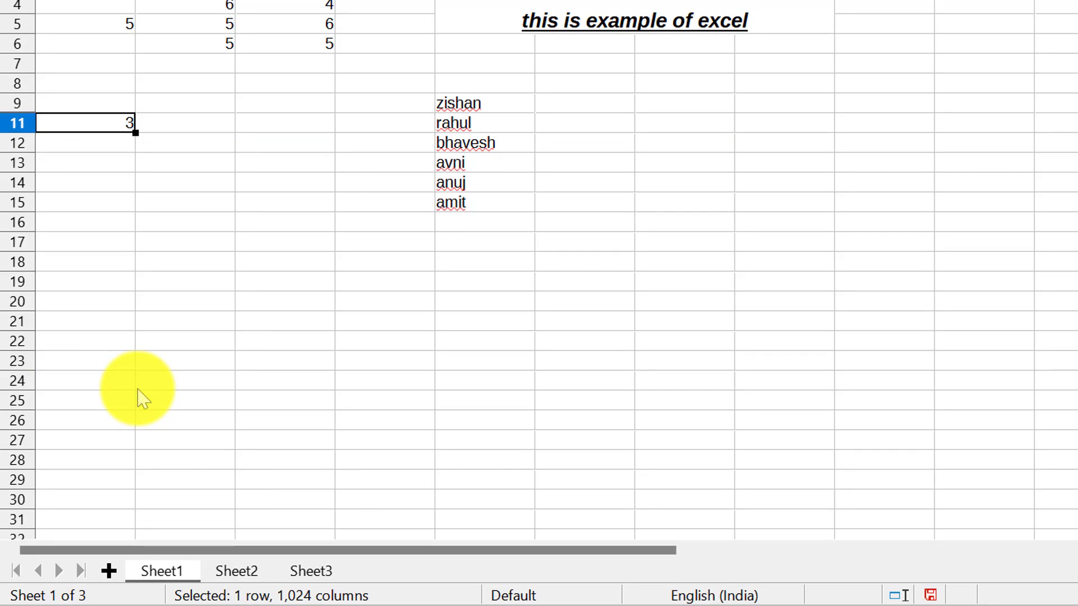
click(71, 120)
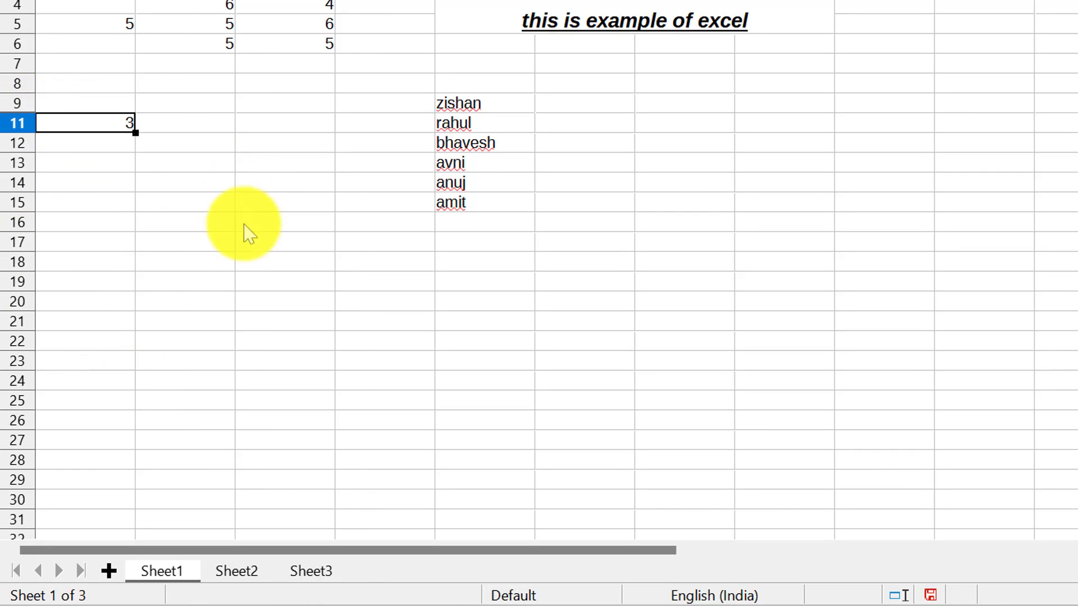
- Select the rows from 9 to 11 and unhide the hidden row between them
click(22, 103)
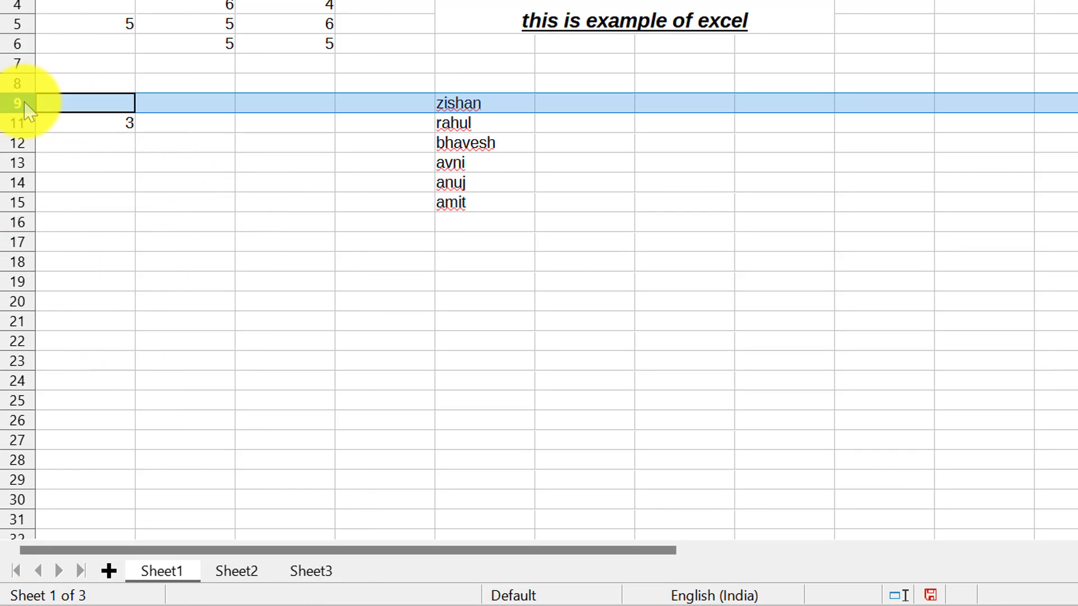
click(22, 123)
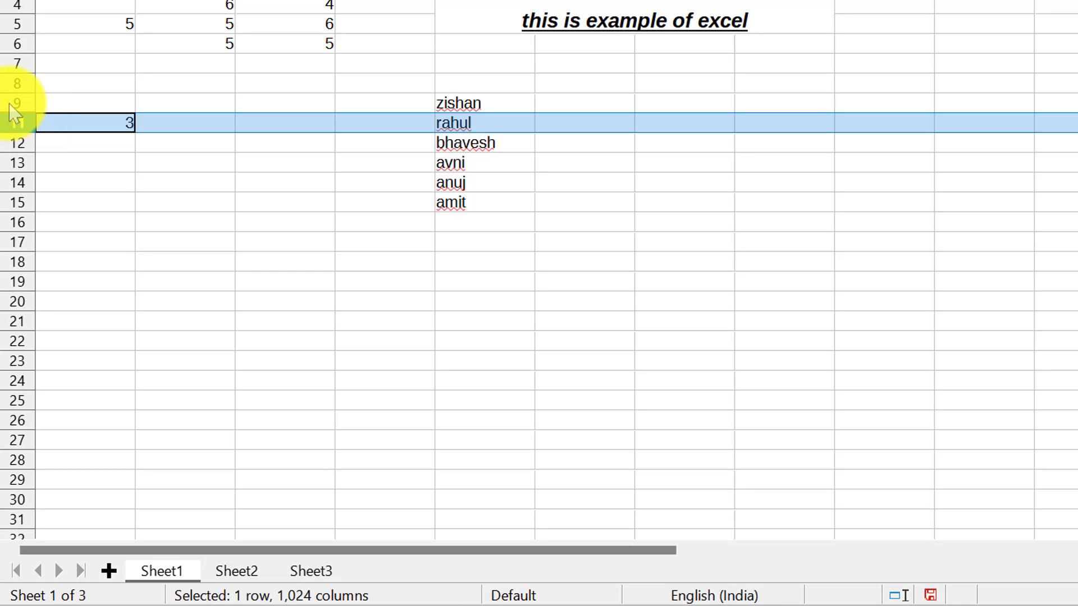
drag(15, 108, 15, 120)
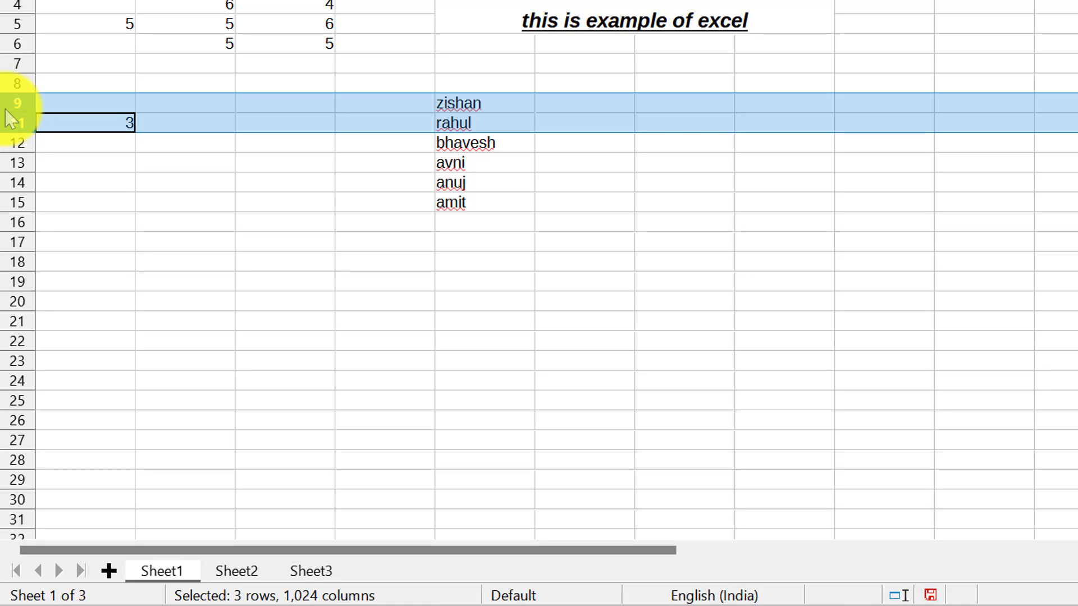
right_click(11, 119)
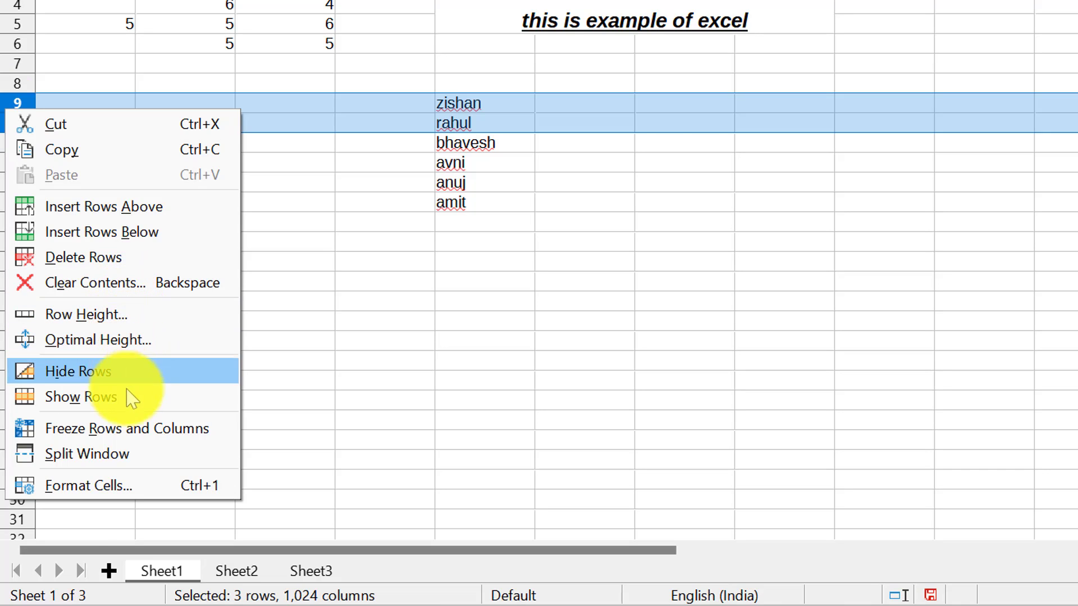
click(131, 403)
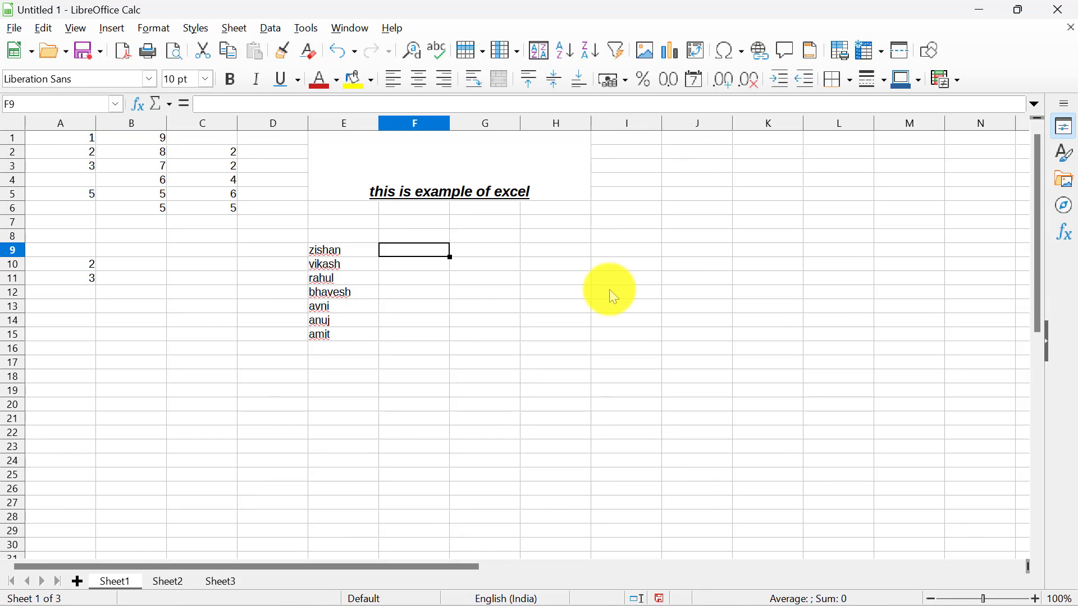
- Enter the weekday abbreviations "sun" in cell F9 and "mon" in cell G9
text(sun)
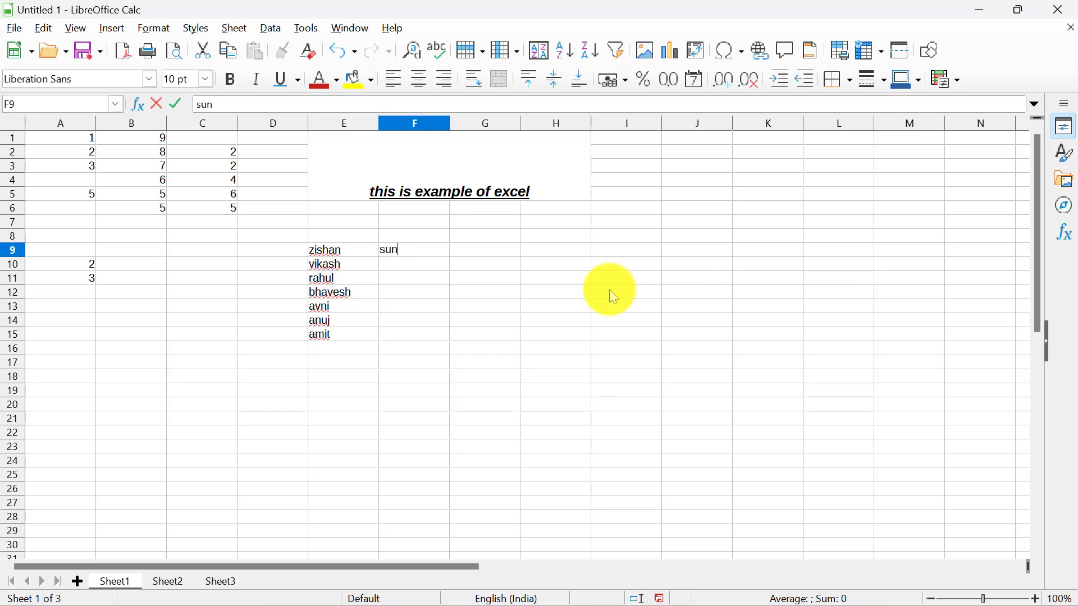
key(Tab)
text(m)
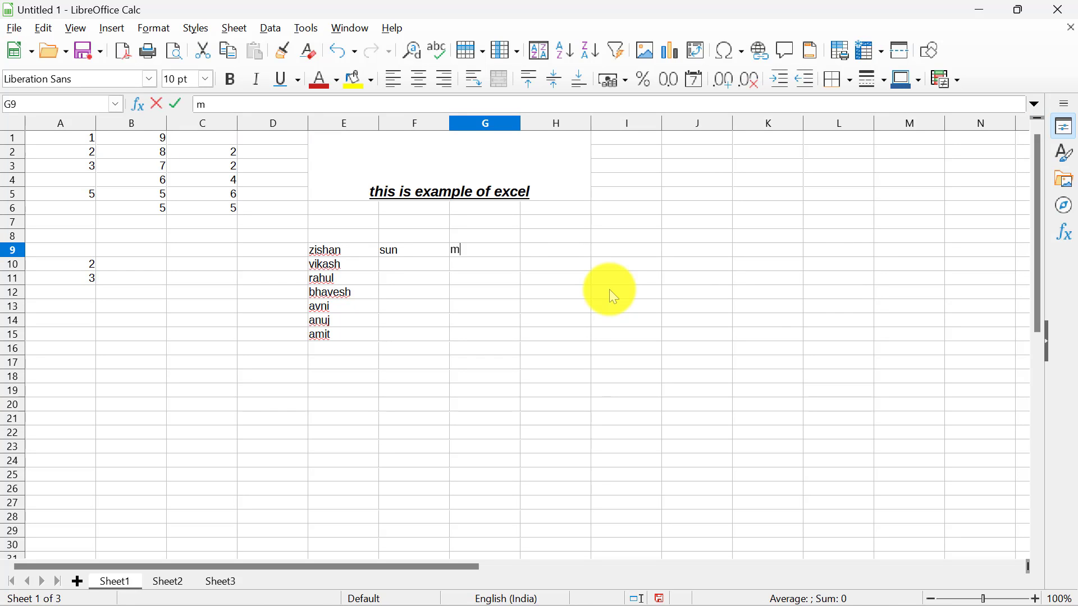
text(on)
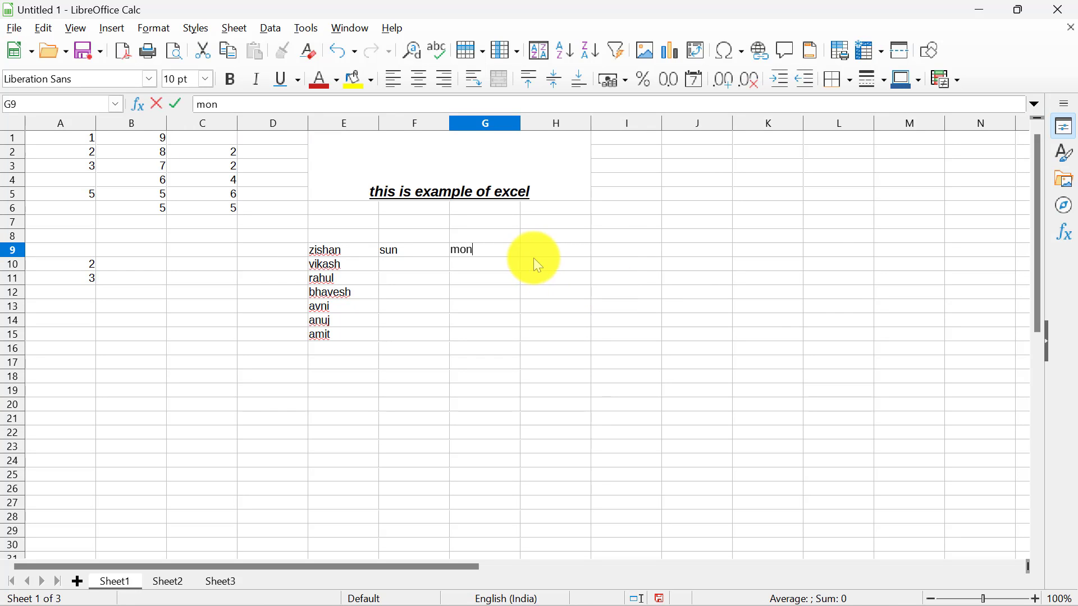
key(Tab)
- Autofill the weekday series from F9:G9 across row 9 through cell L9, from Tue to Sat
drag(427, 254, 501, 253)
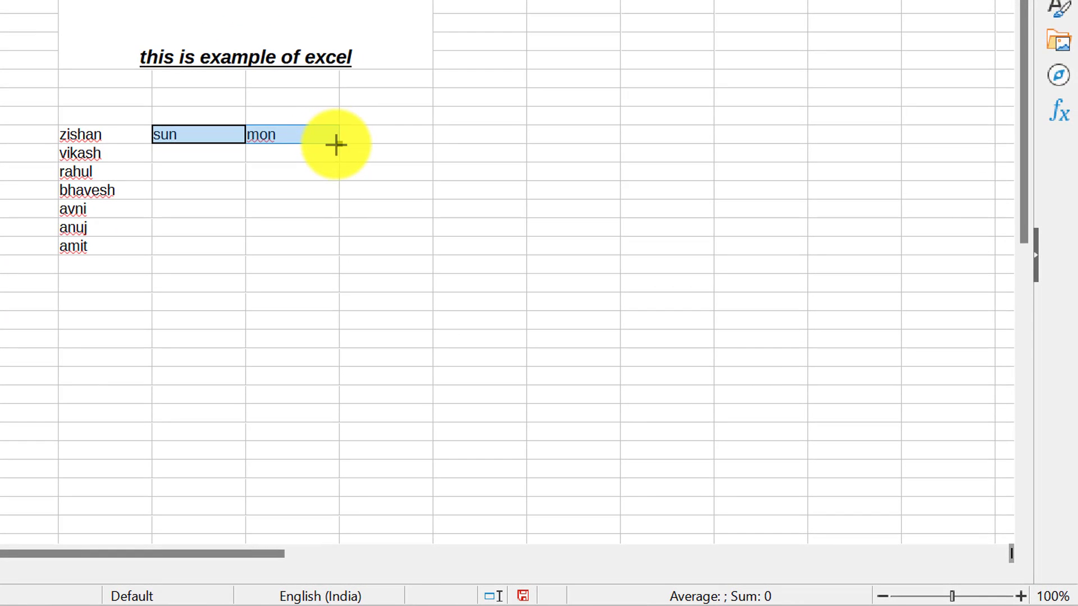
drag(339, 144, 766, 152)
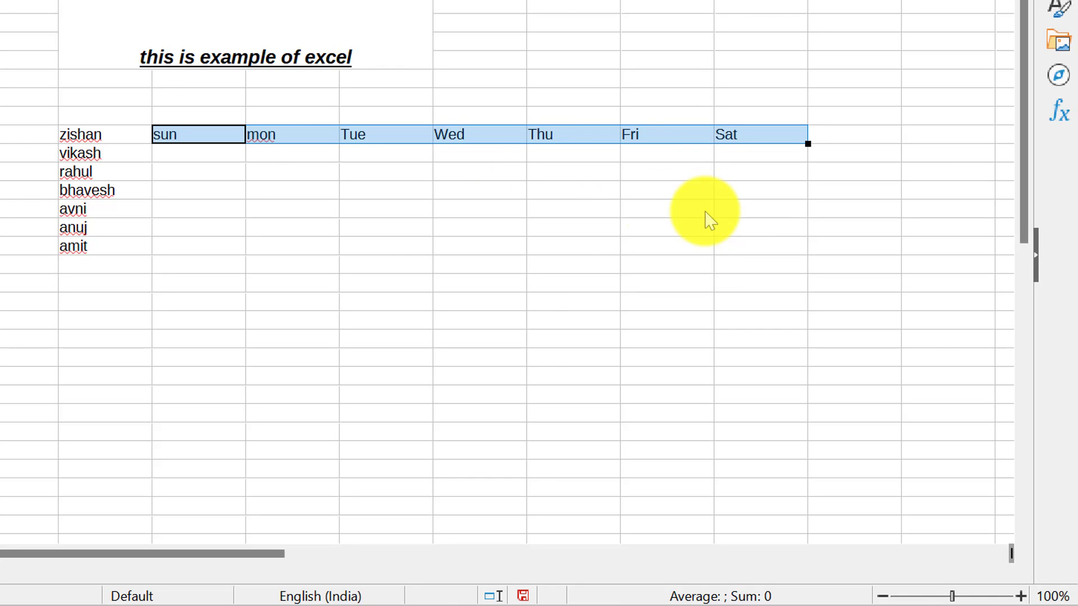
click(534, 344)
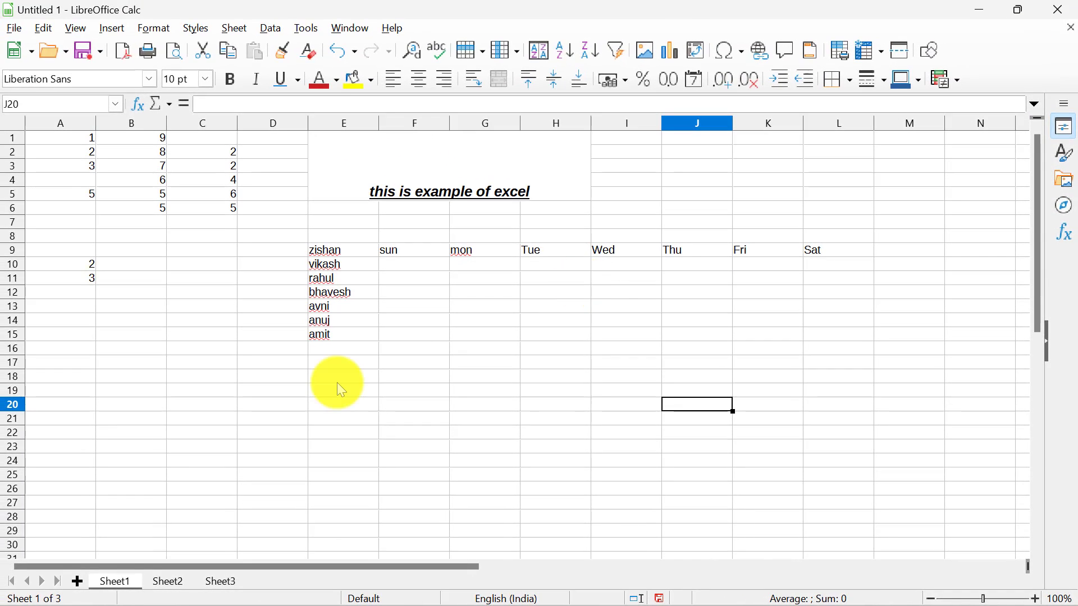